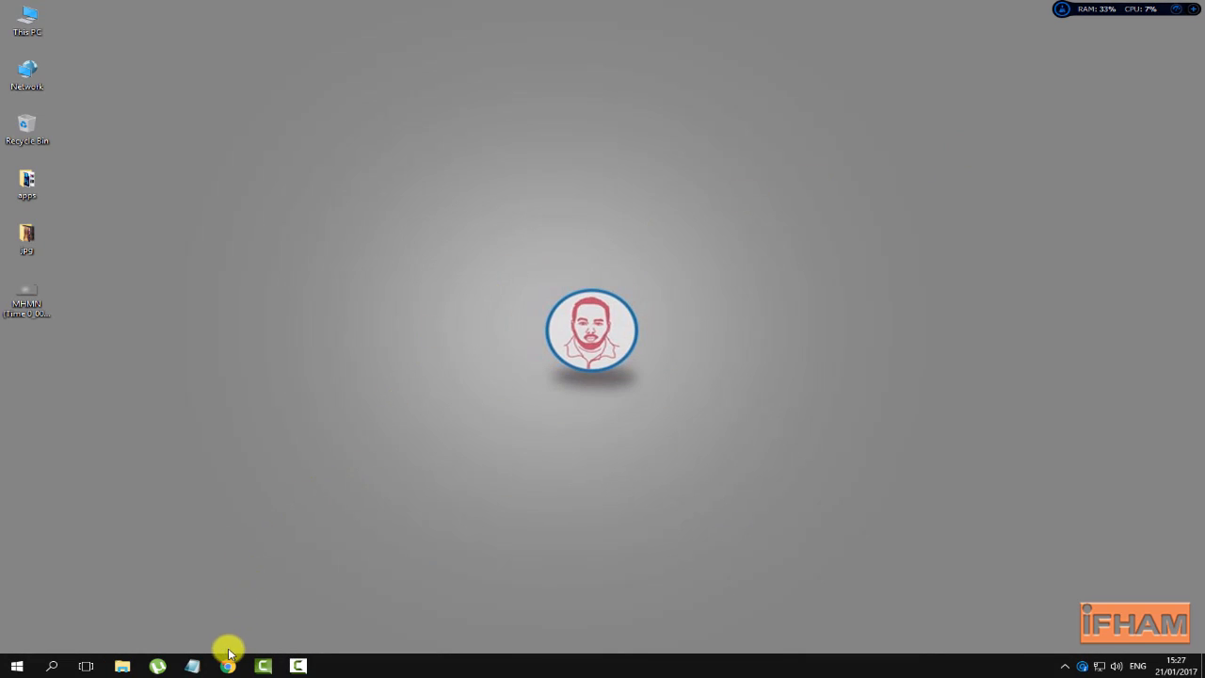
Step: Switch to Chrome and start uploading a video file from the Downloads Video folder to YouTube
left_click(228, 662)
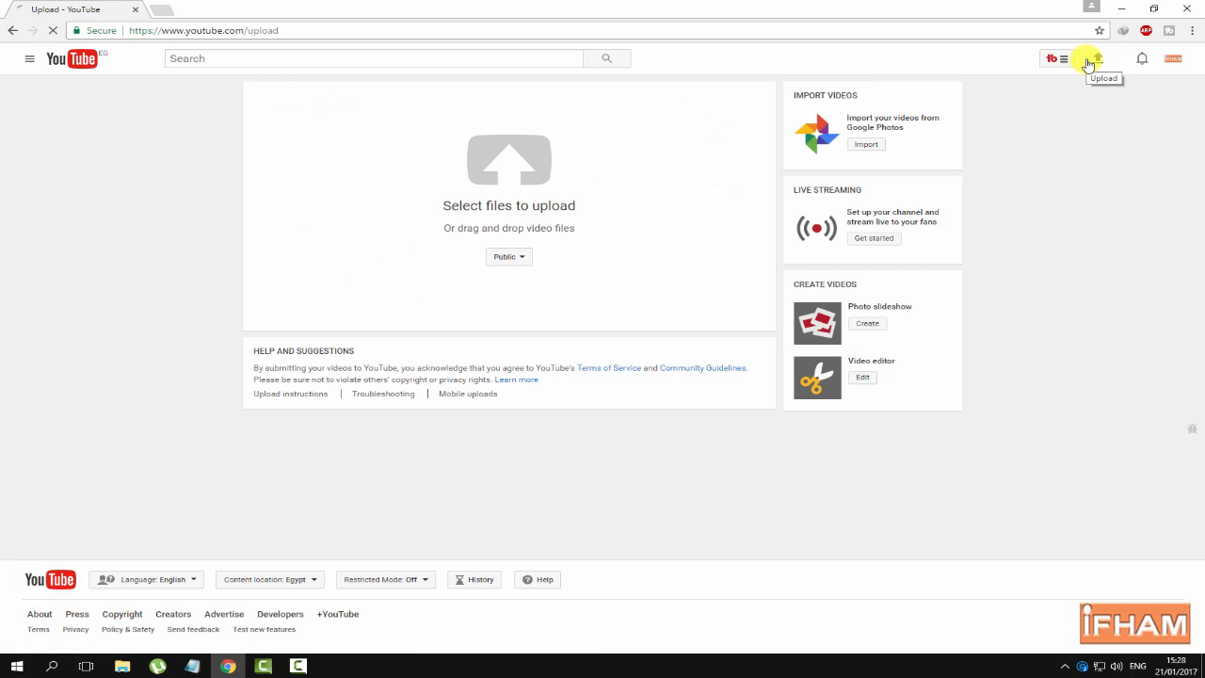
left_click(518, 175)
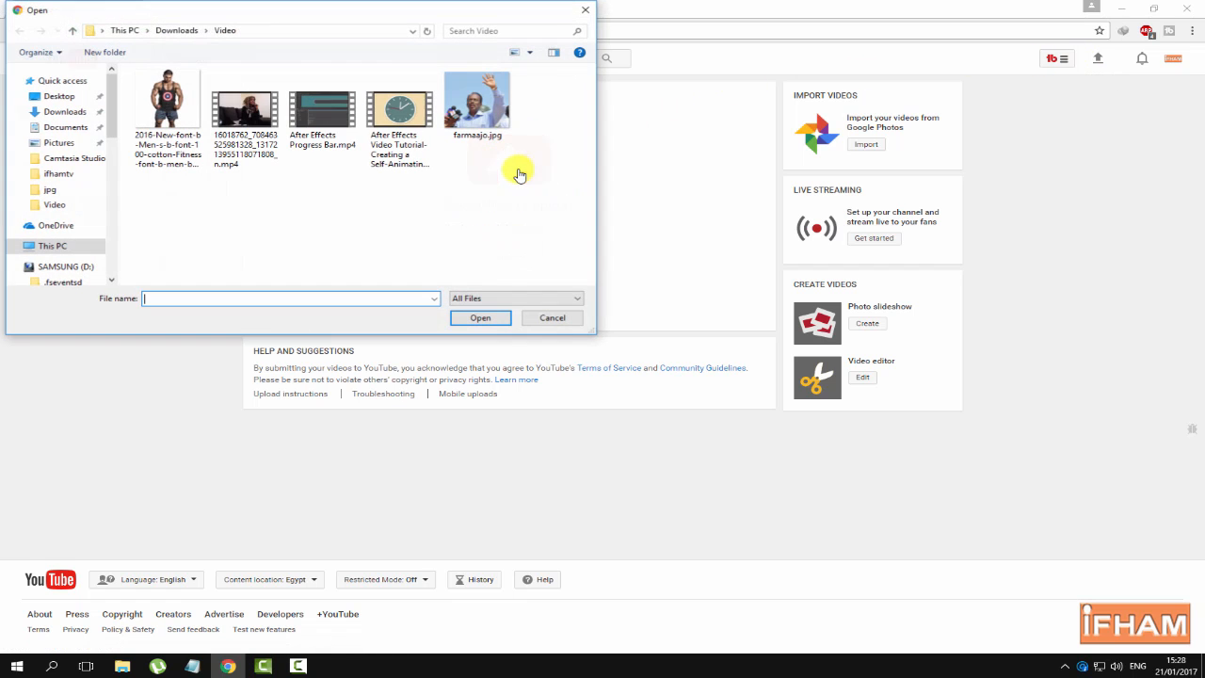
double_click(251, 113)
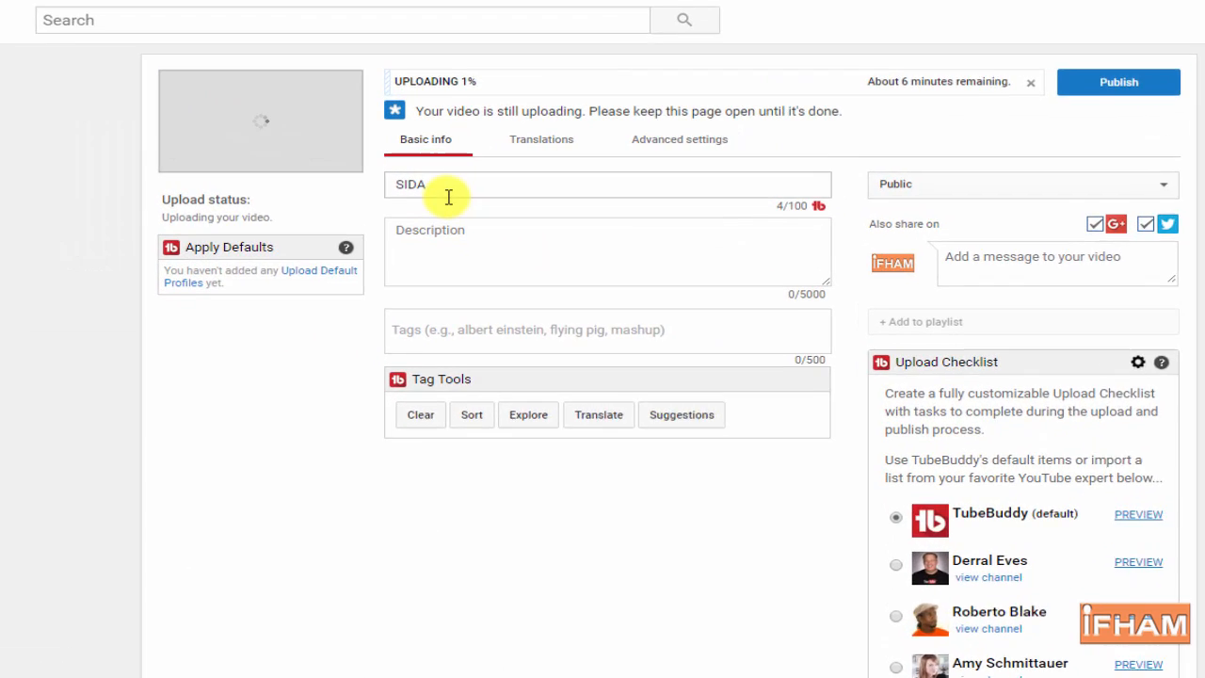
Step: Replace the uploading video's title with "hees"
left_click(448, 193)
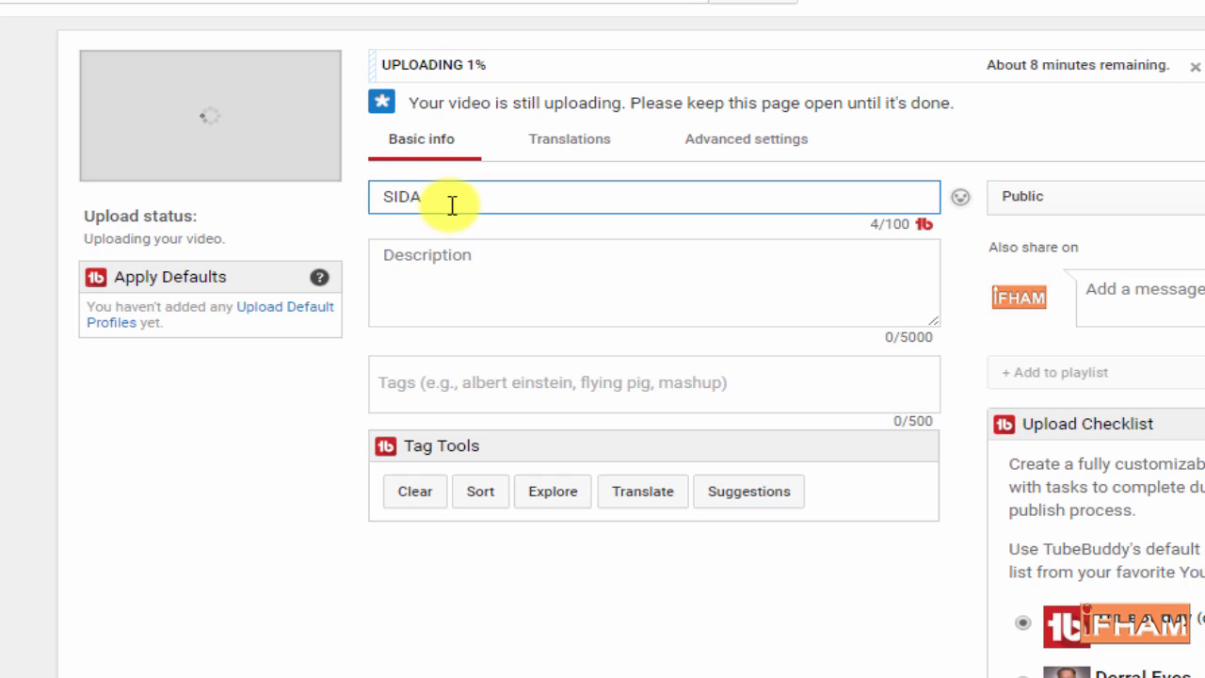
key("ctrl+a")
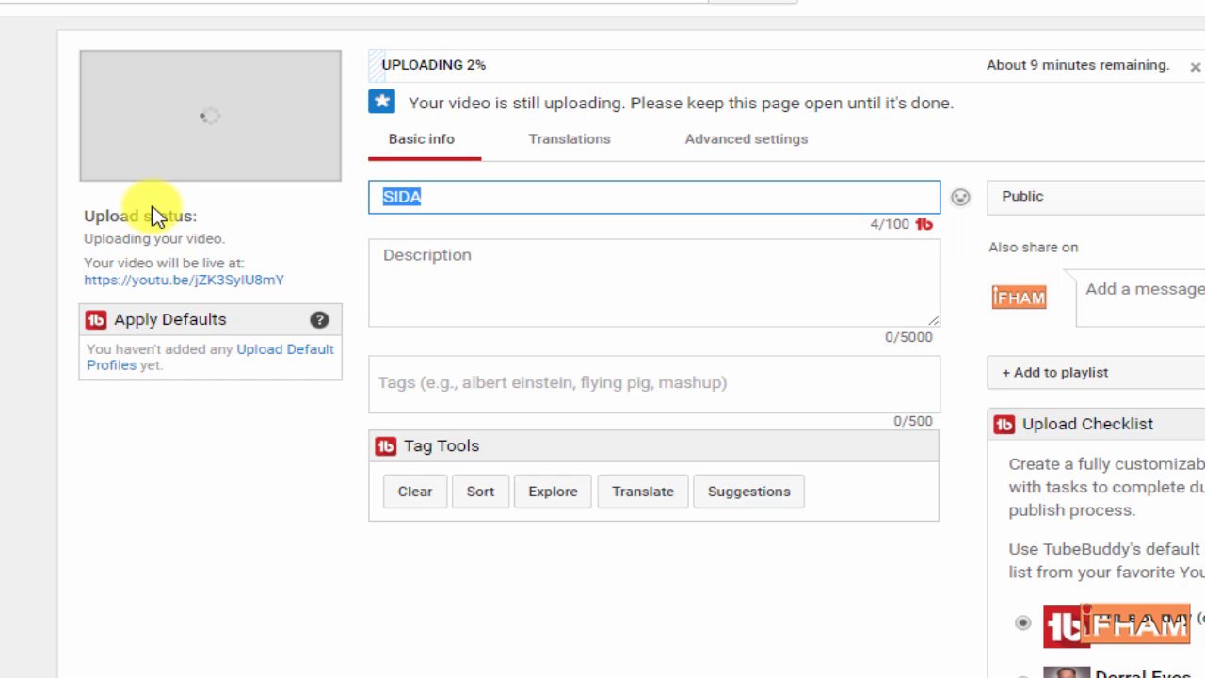
type("hees")
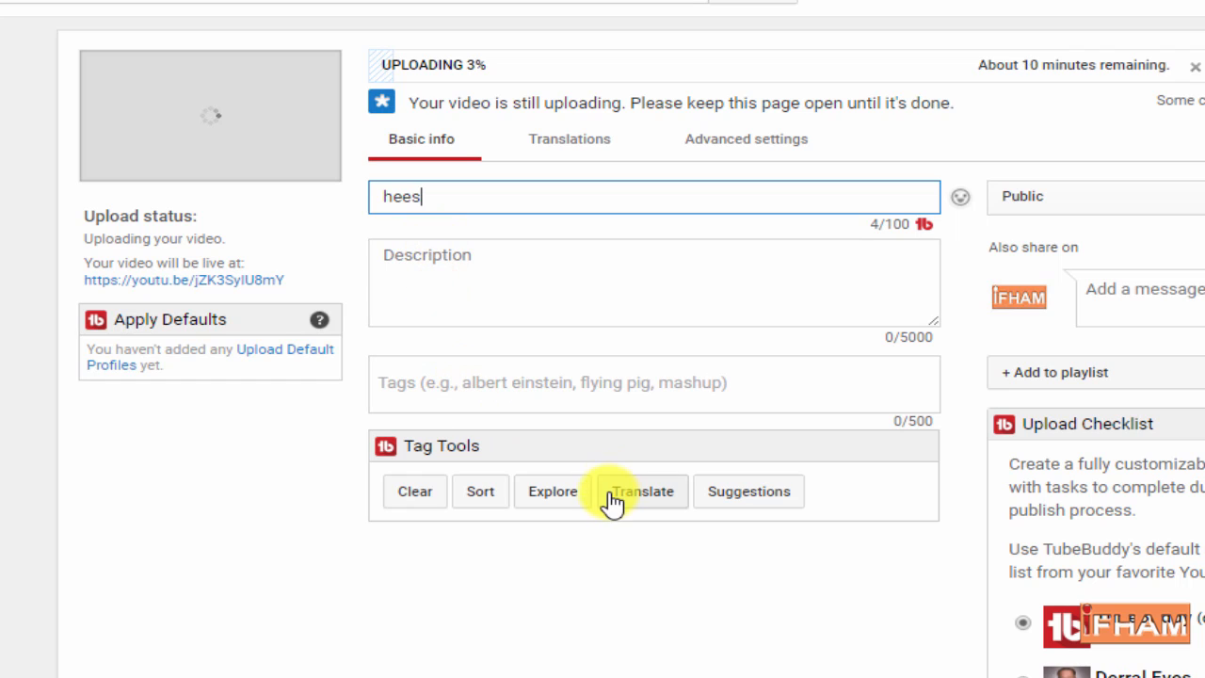
Step: Look up the tag "hees" in TubeBuddy's Tag Explorer
left_click(553, 490)
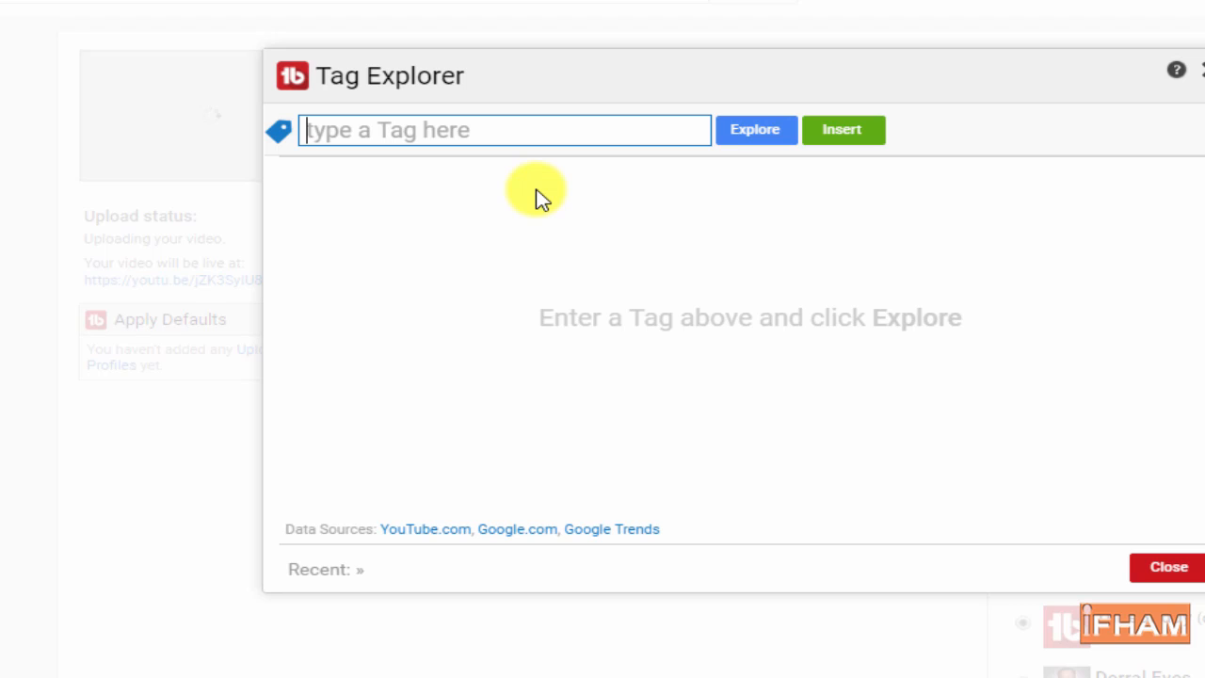
type("he")
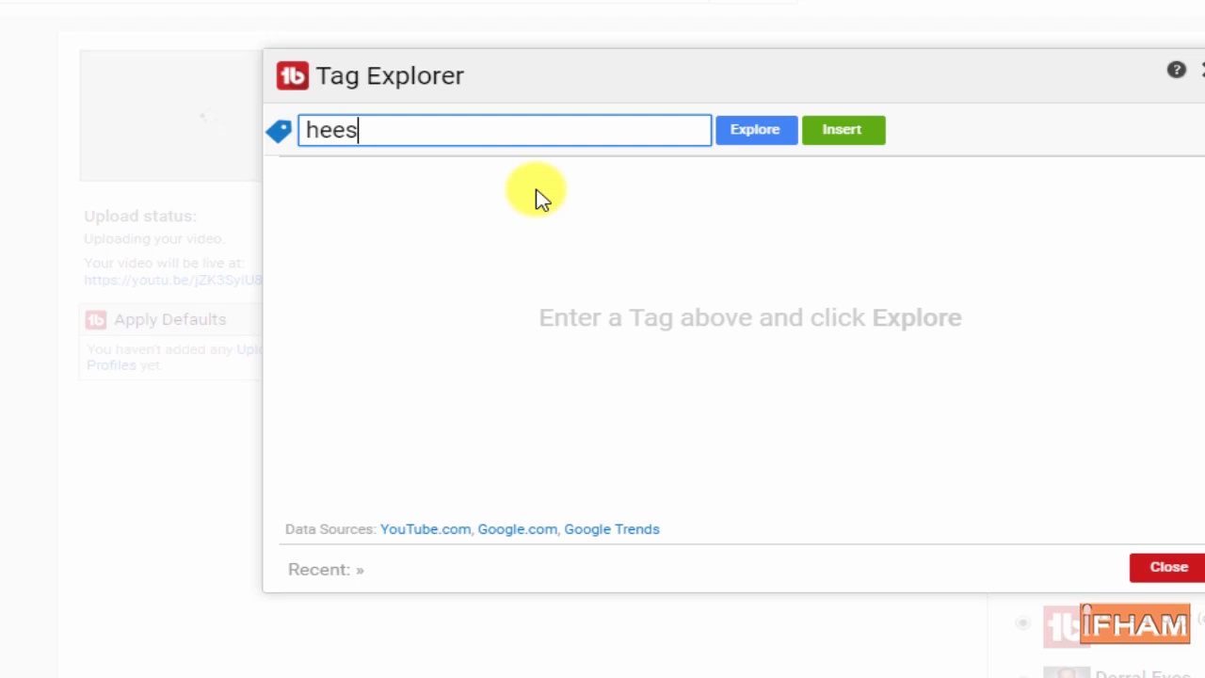
type("es")
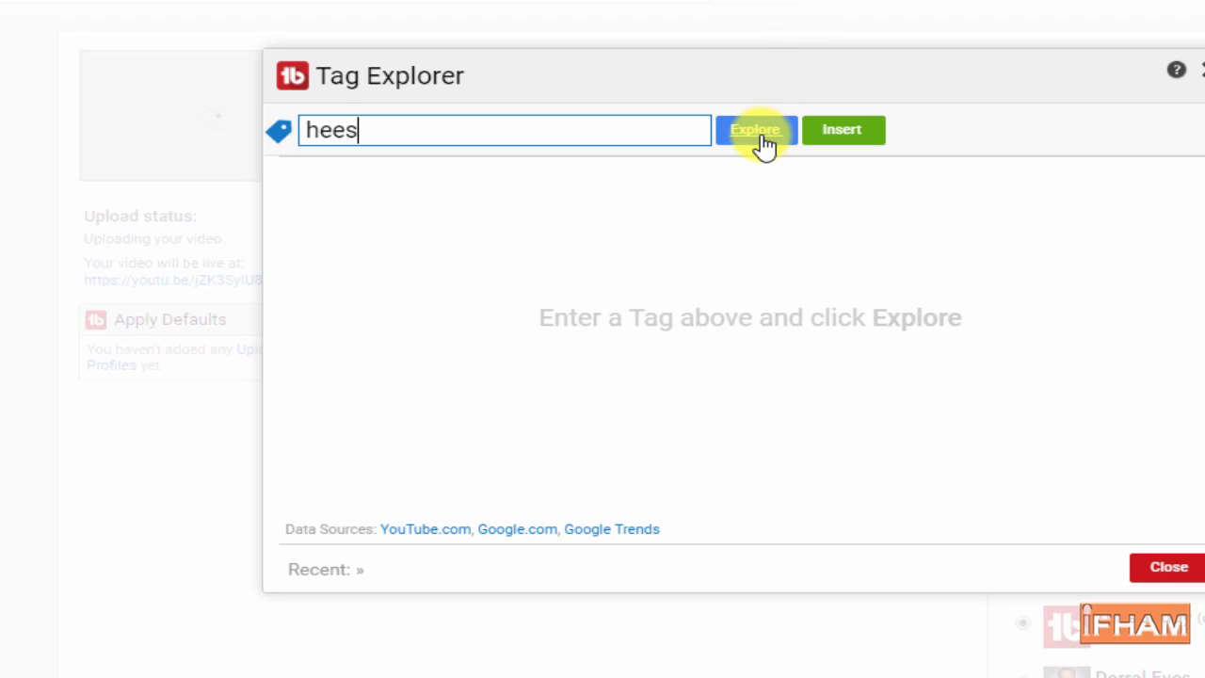
left_click(762, 142)
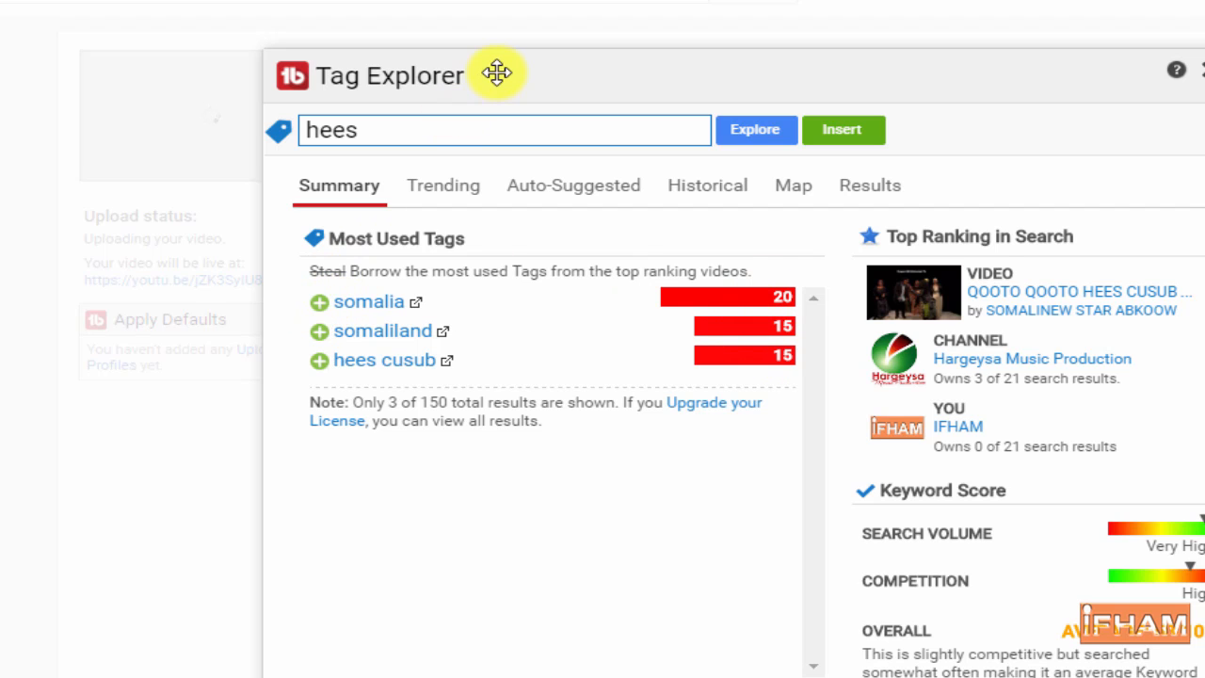
Step: Move the Tag Explorer aside and add the most used tags somalia, somaliland and hees cusub to the video
left_click_drag(495, 70, 936, 3)
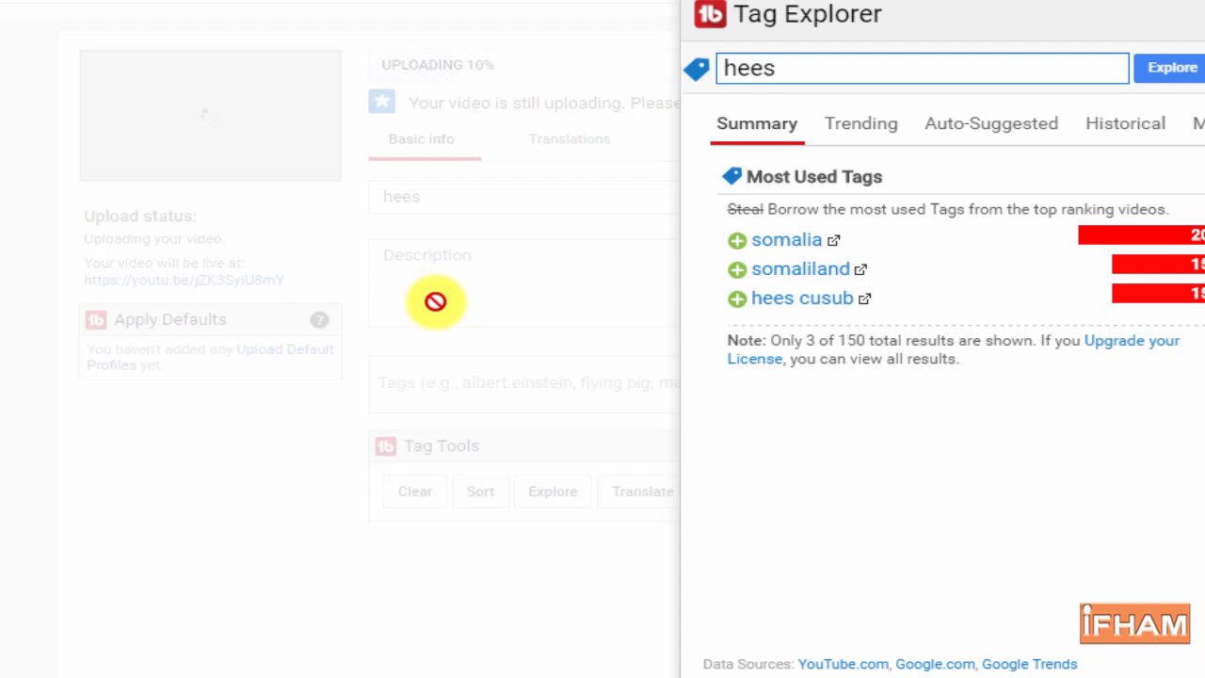
left_click(738, 242)
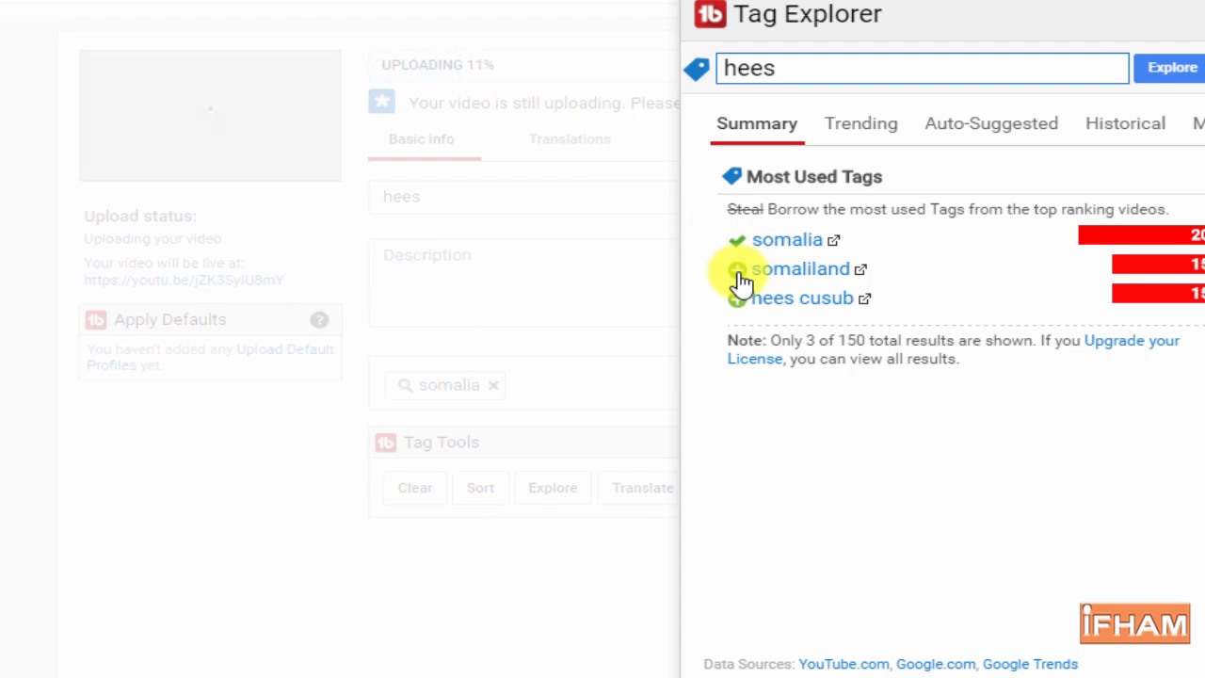
left_click(739, 271)
left_click(738, 299)
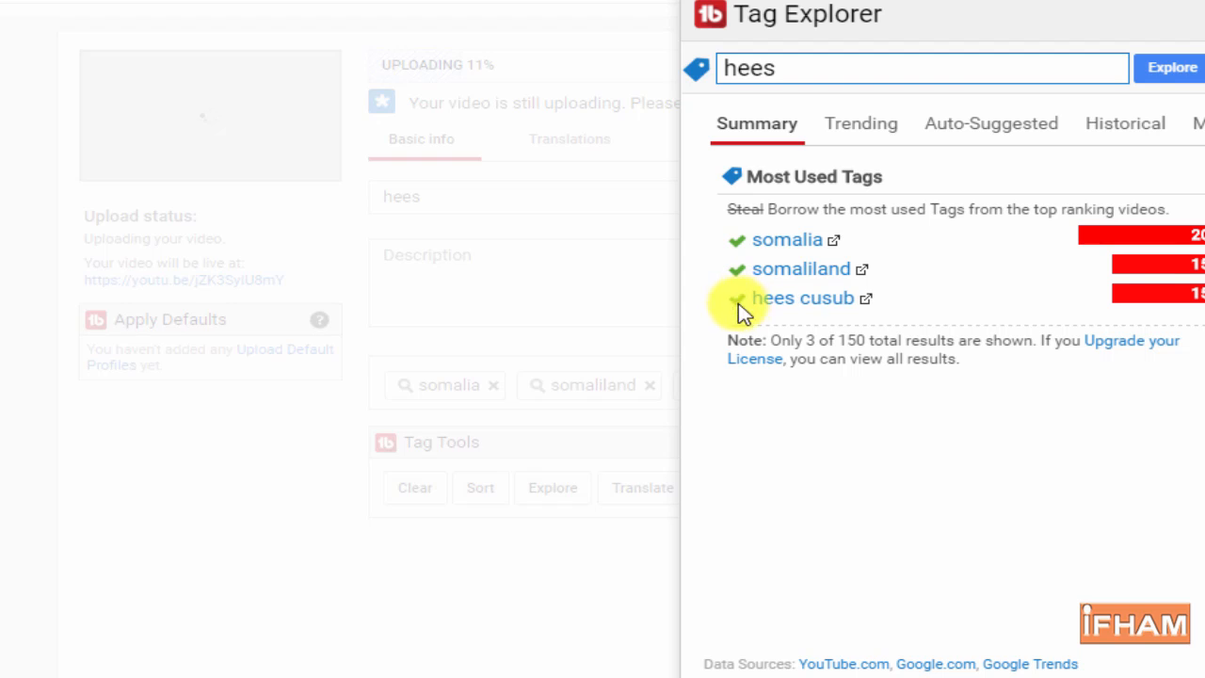
Step: Explore the tag "hees cusub" and add the suggested tags hees cusub 2017 and maxamed bk
left_click(845, 74)
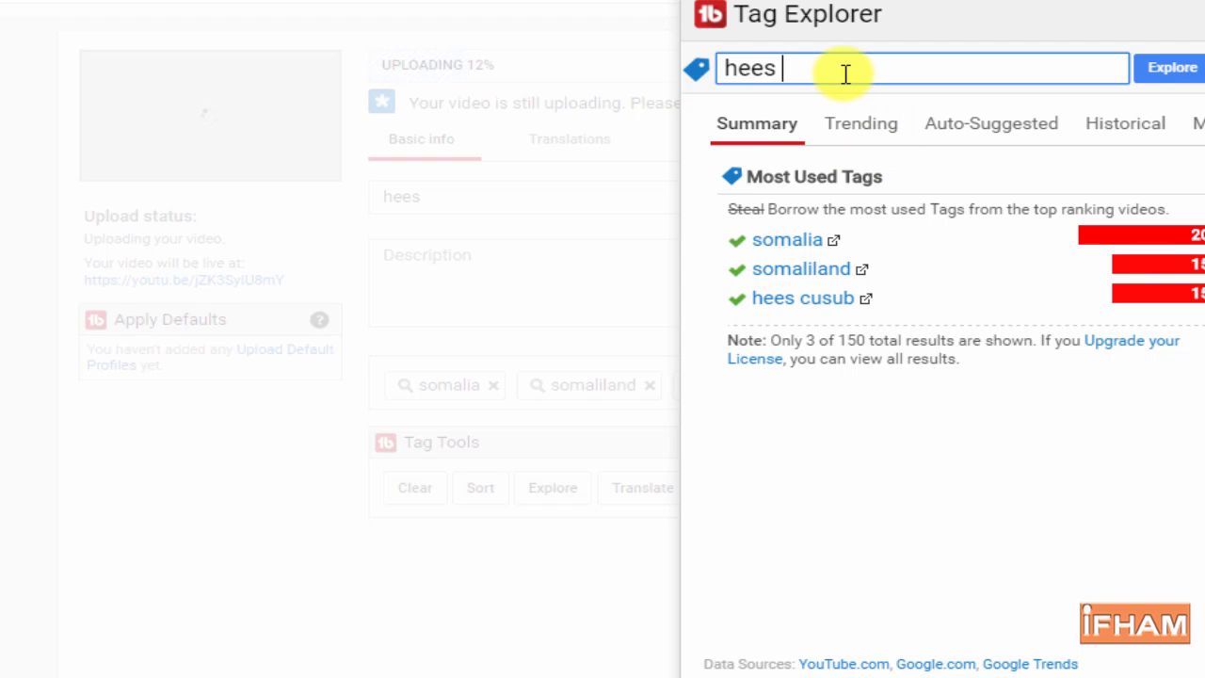
type("cusb")
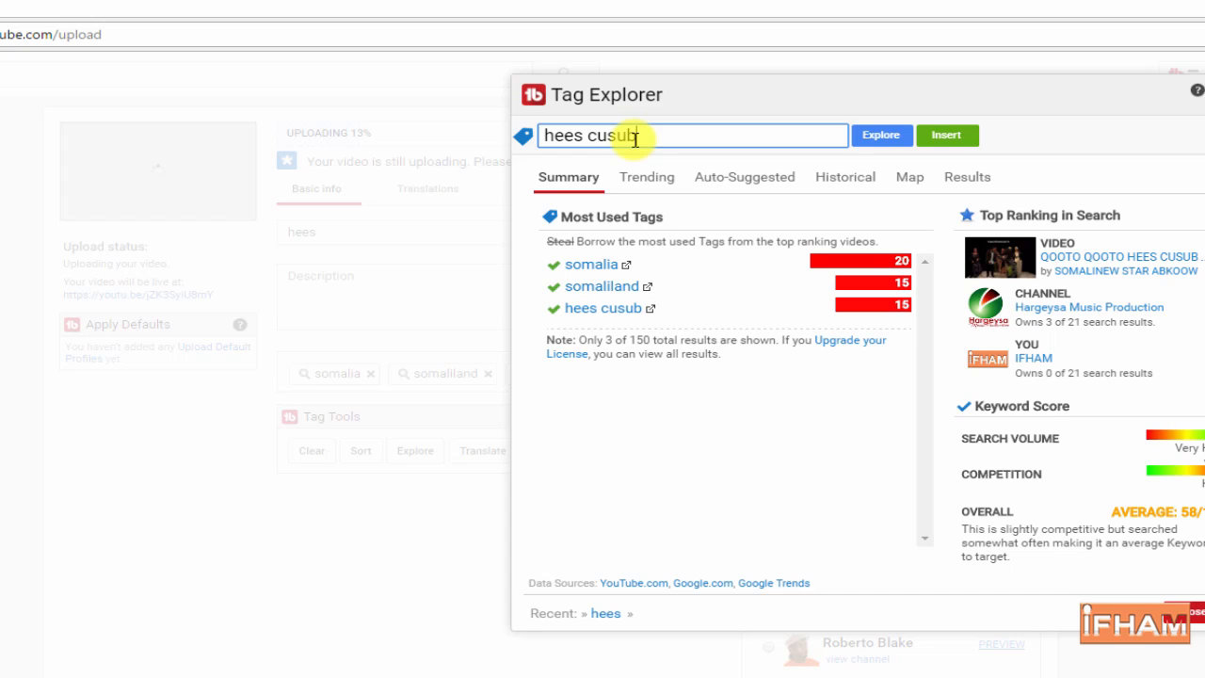
left_click(878, 137)
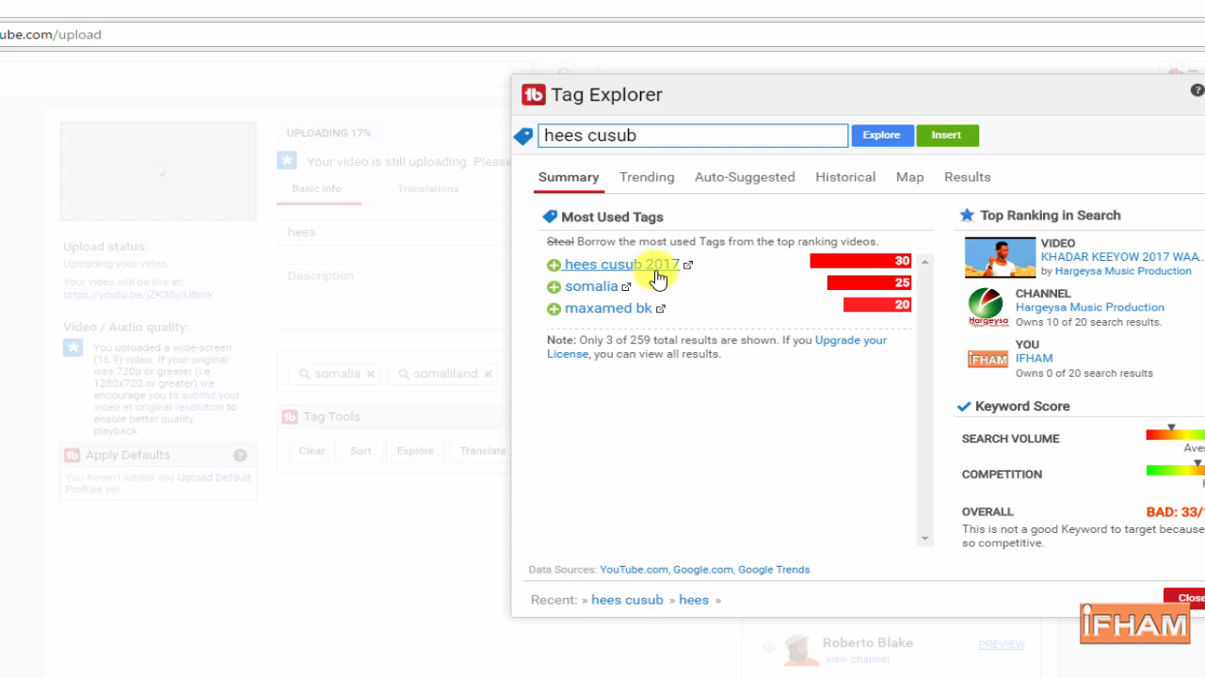
left_click(556, 268)
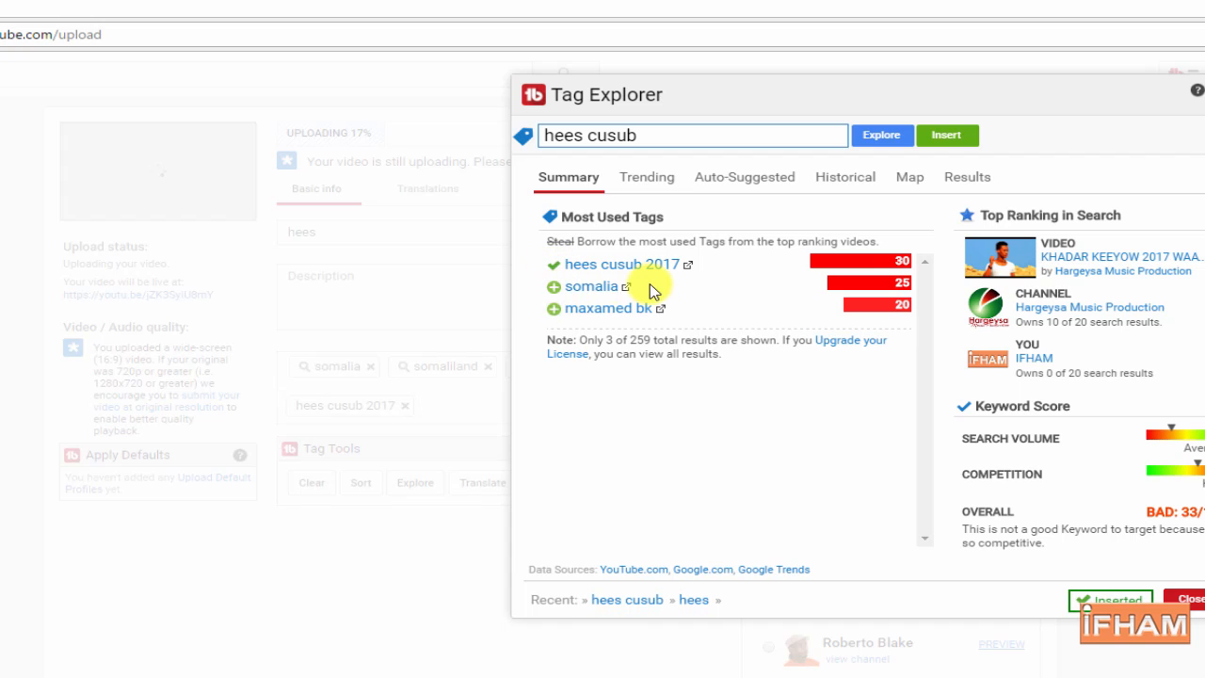
left_click(554, 310)
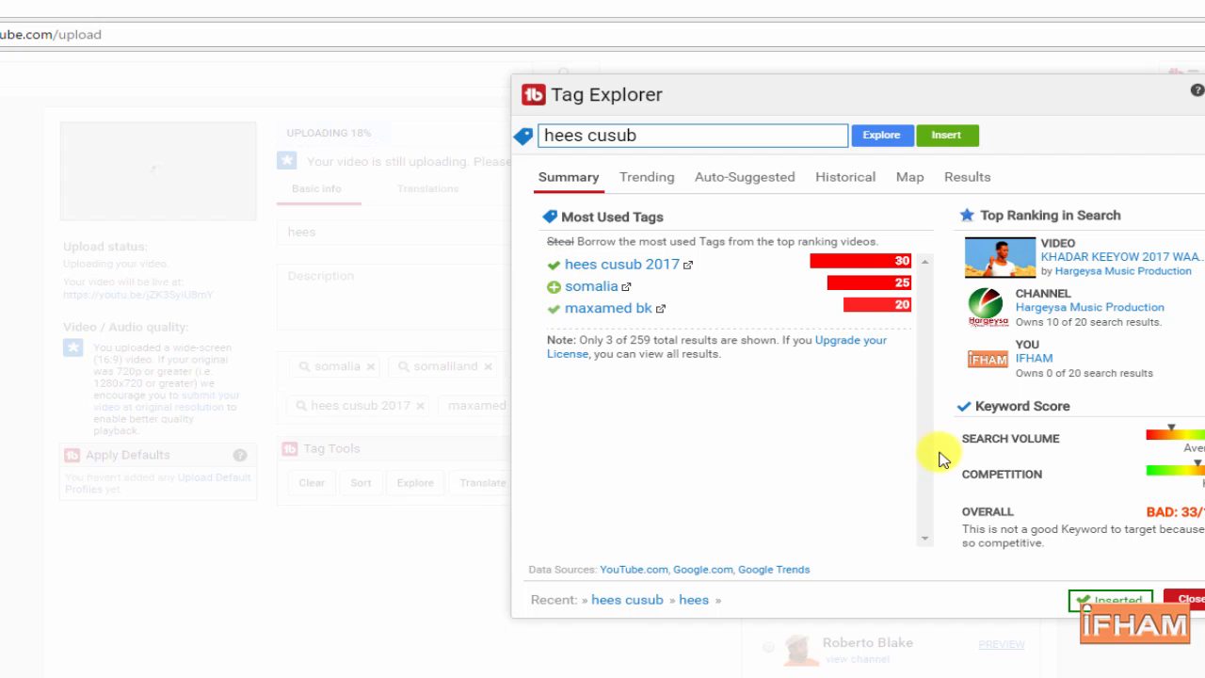
Step: Explore the tag "maxamed bk", add the tags yurub geenyo and xidigaha geeska, and close the Tag Explorer
left_click_drag(685, 142, 491, 145)
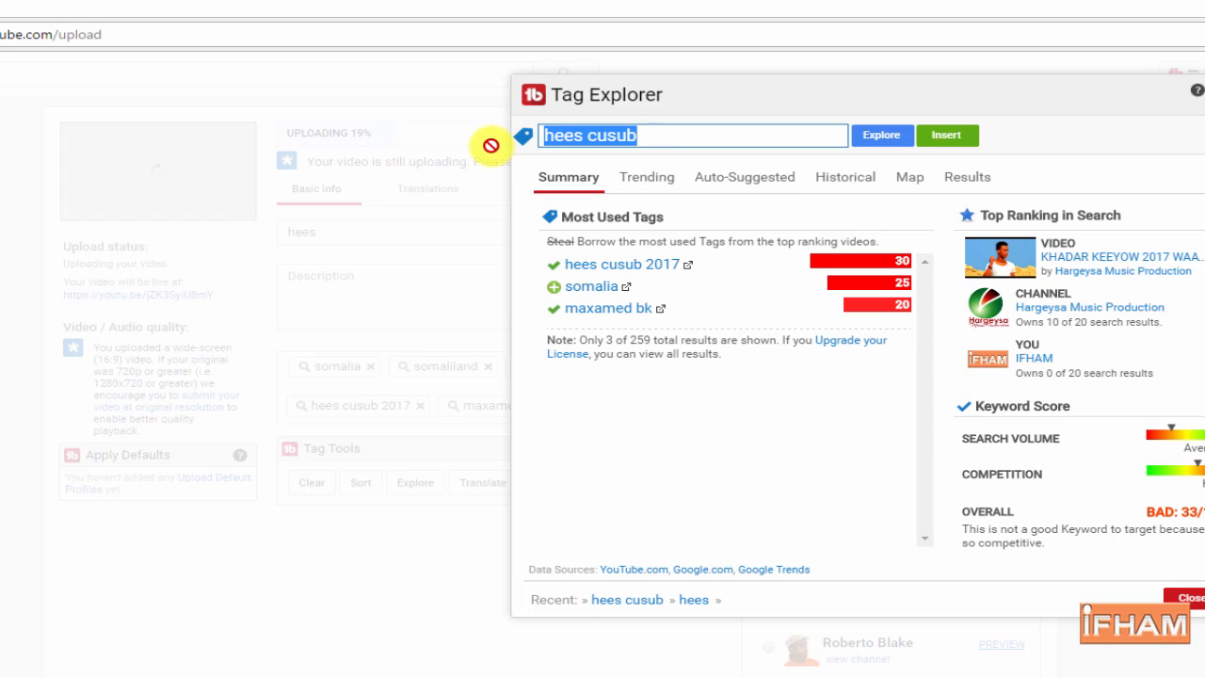
key("BackSpace")
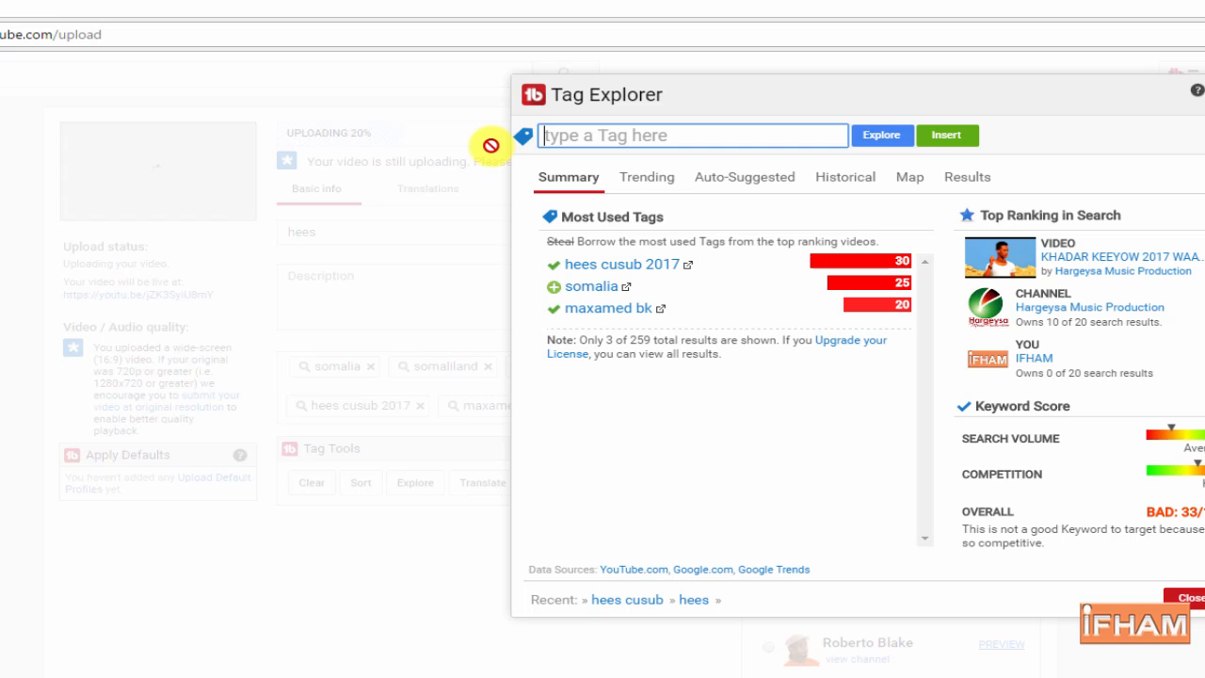
left_click(603, 309)
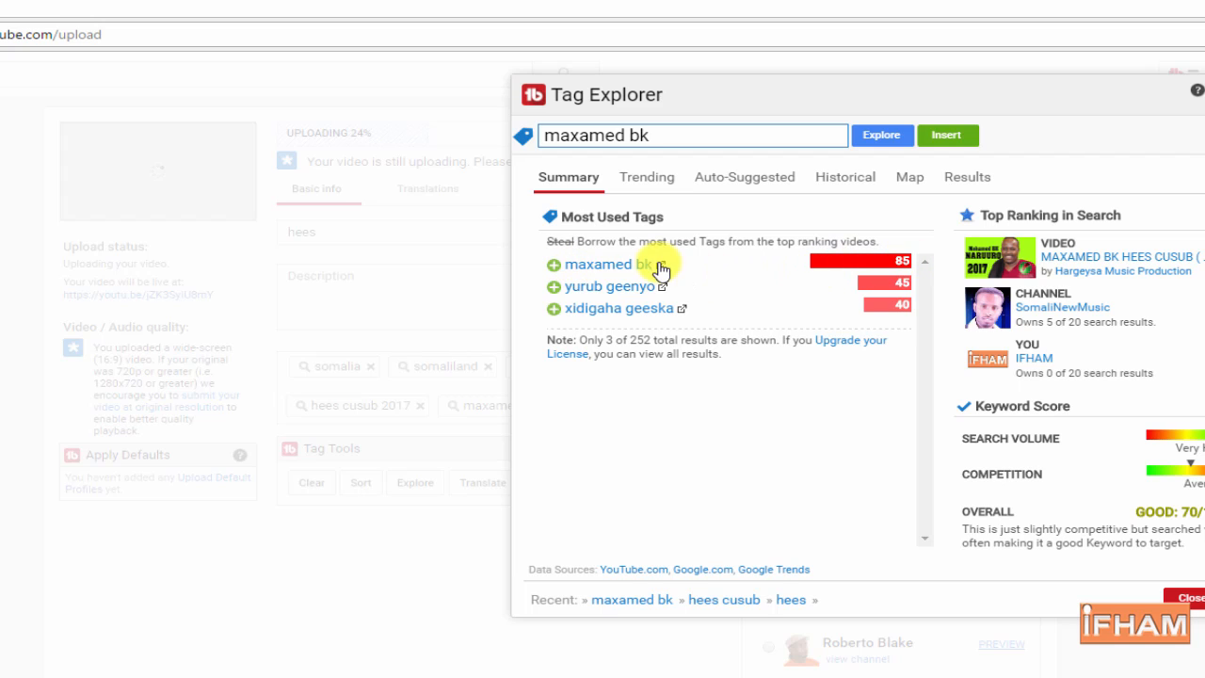
left_click(553, 290)
left_click(556, 310)
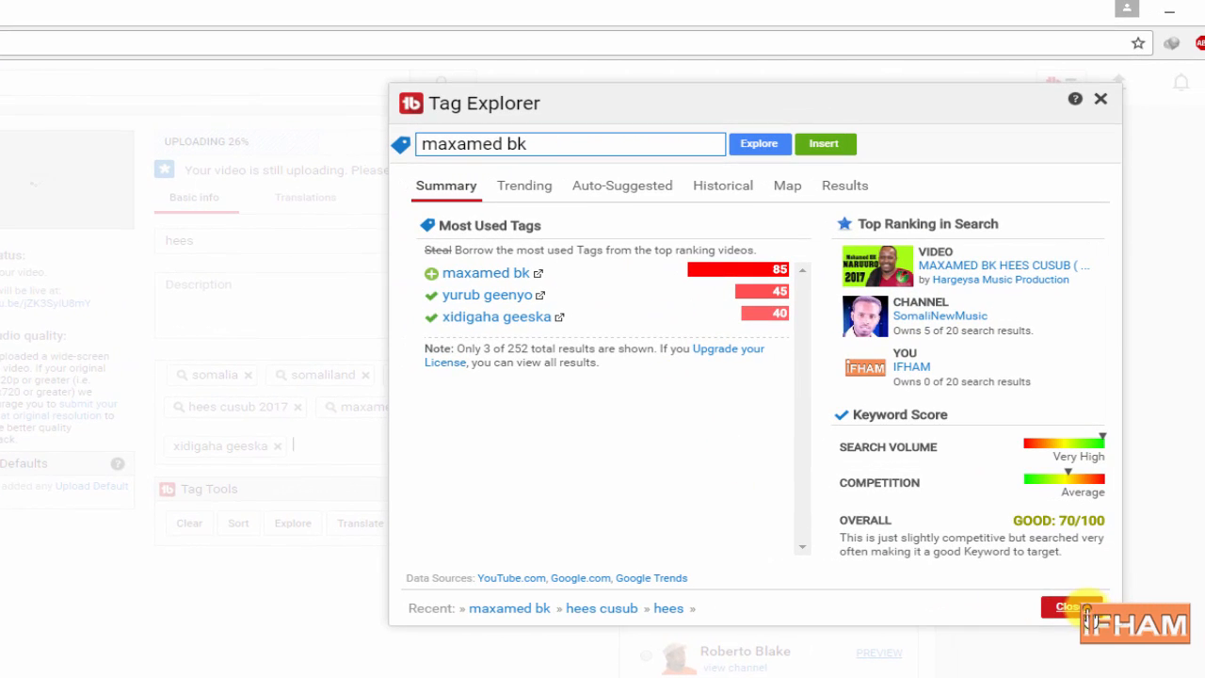
left_click(1073, 608)
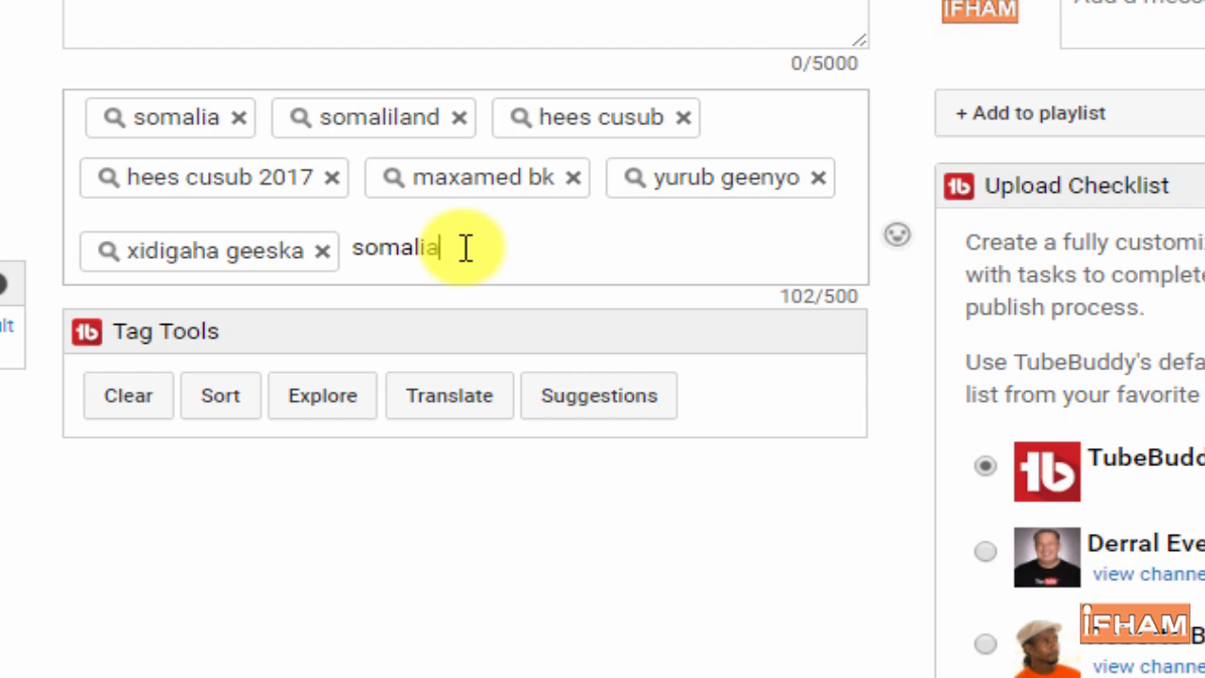
Step: Add a second somalia tag and remove the duplicate with the Tag Sorter, applying the cleaned list
double_click(521, 252)
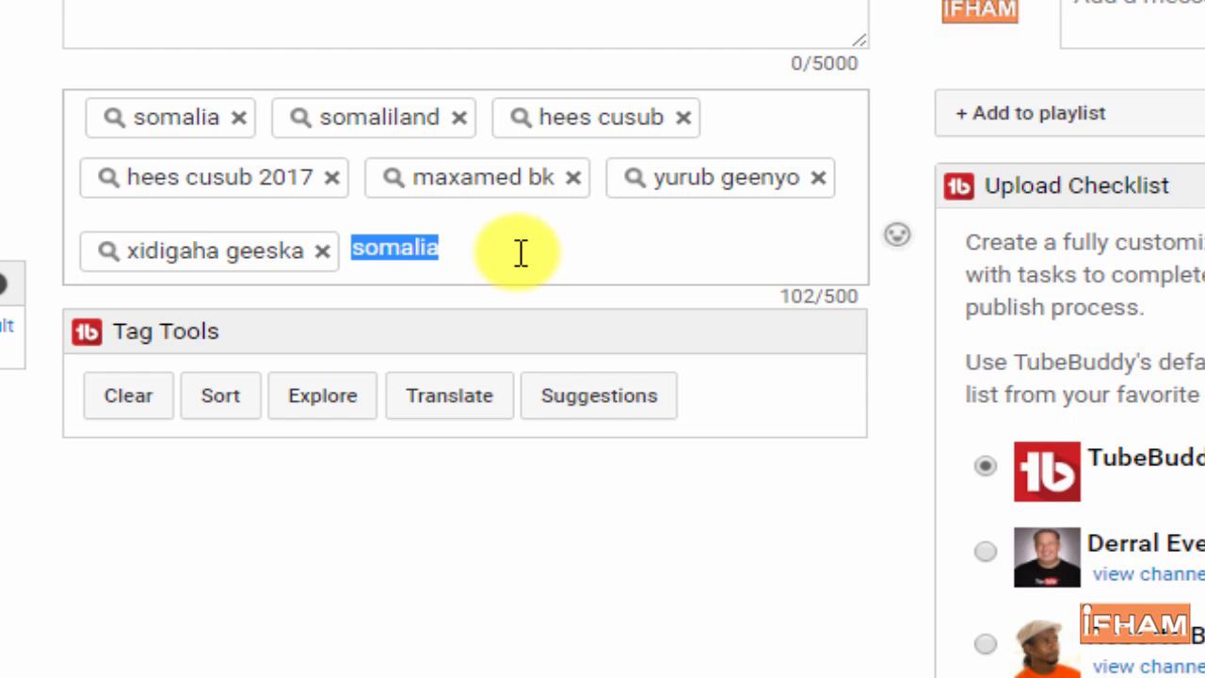
key("Return")
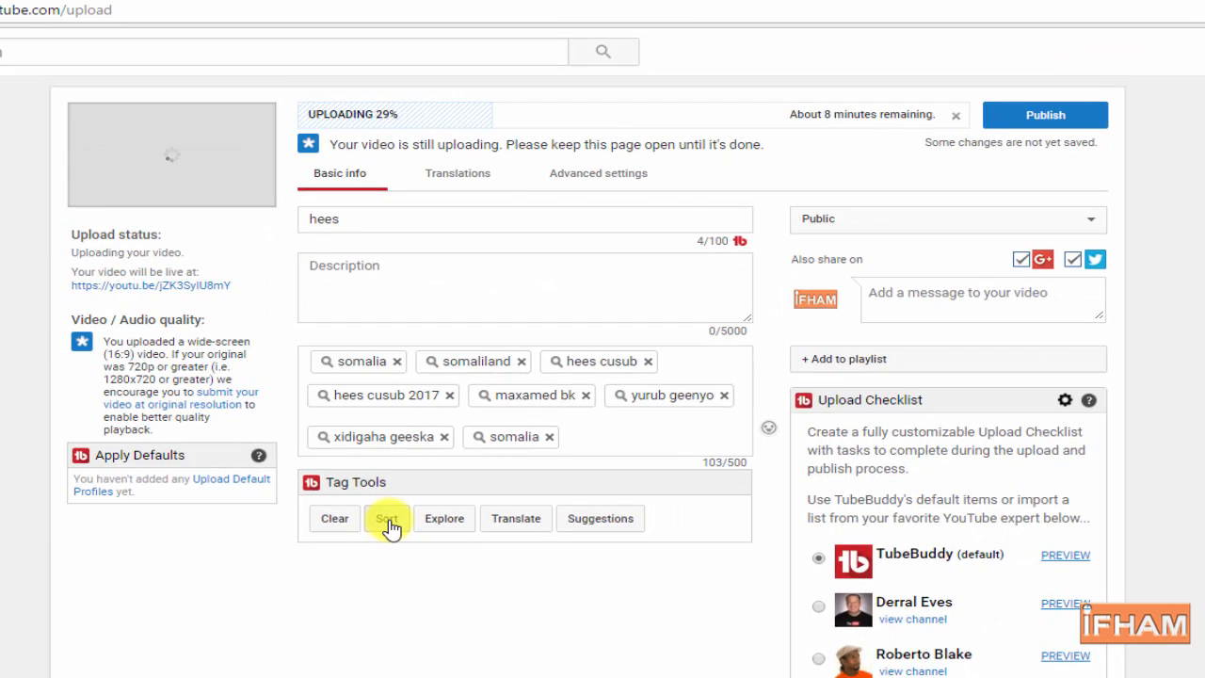
left_click(387, 520)
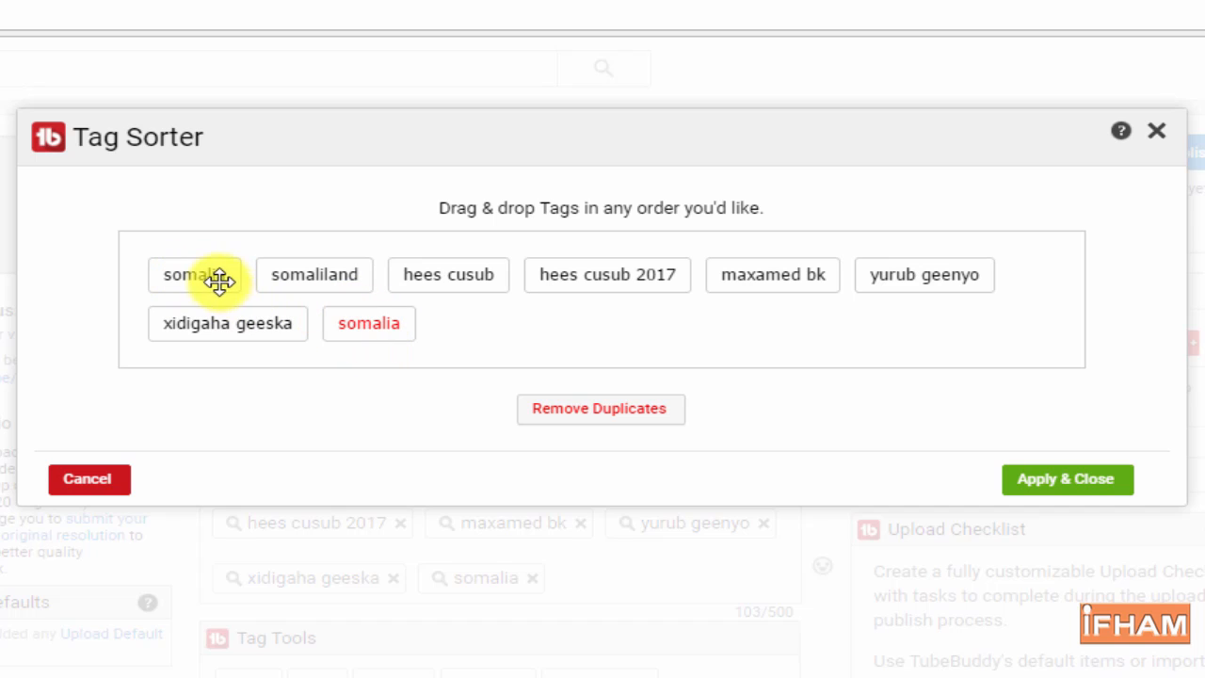
left_click(584, 418)
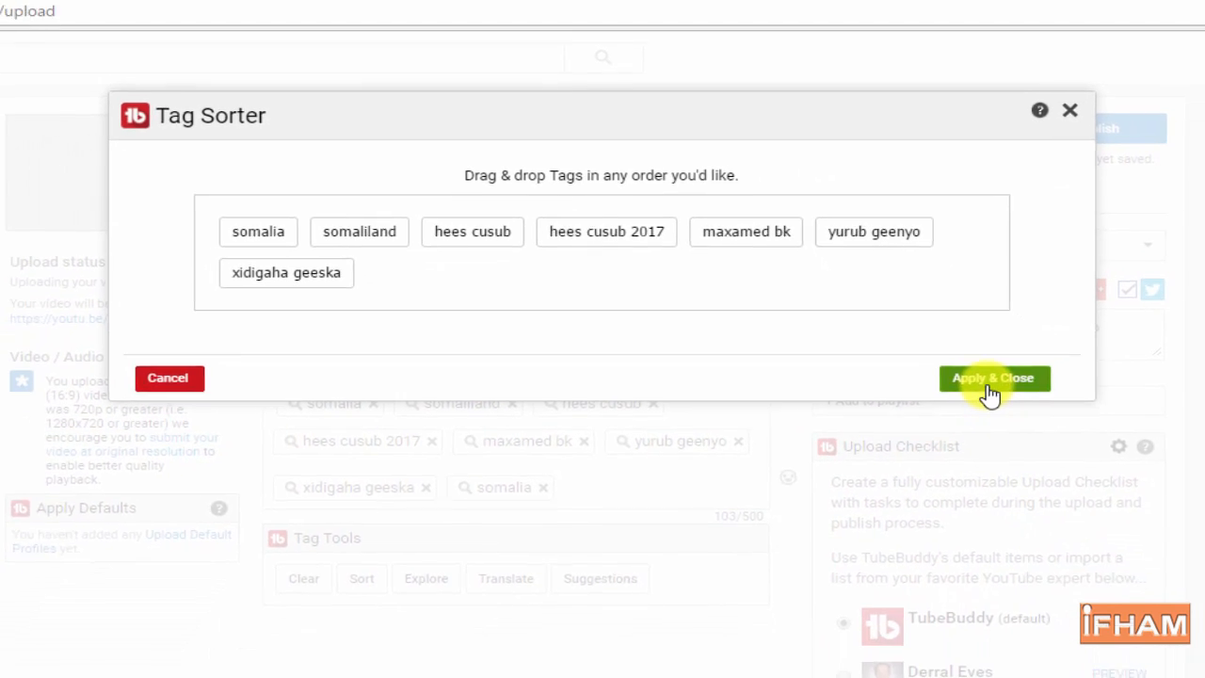
left_click(1062, 482)
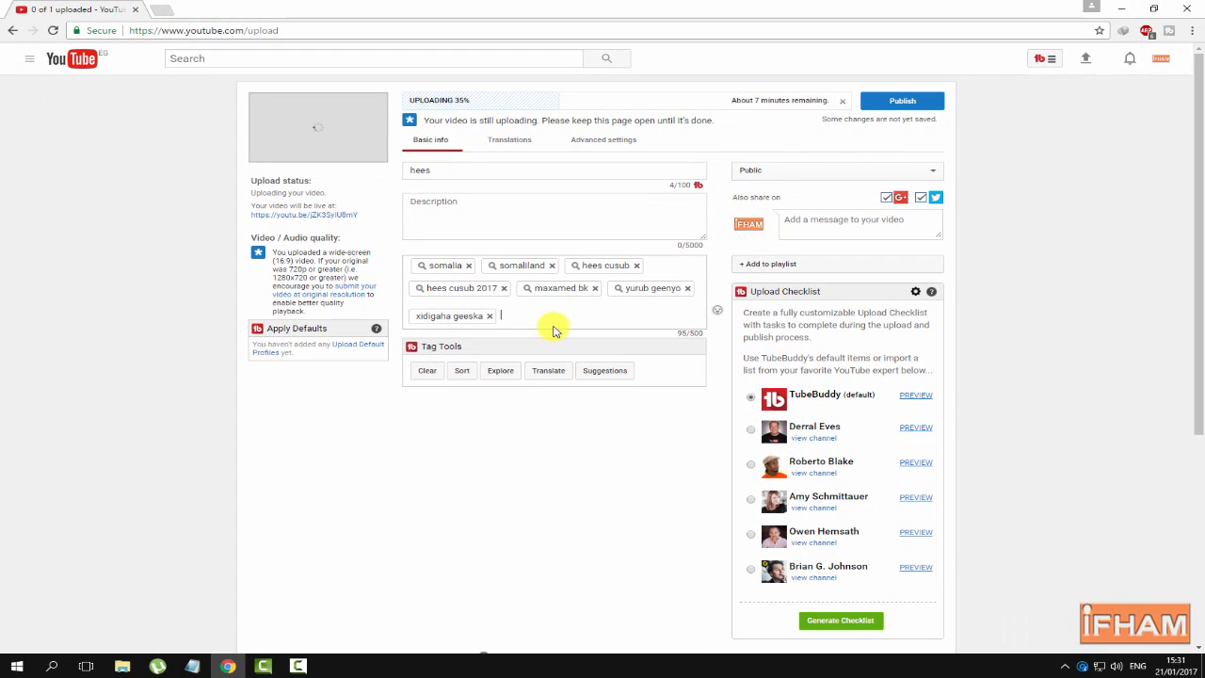
left_click(463, 168)
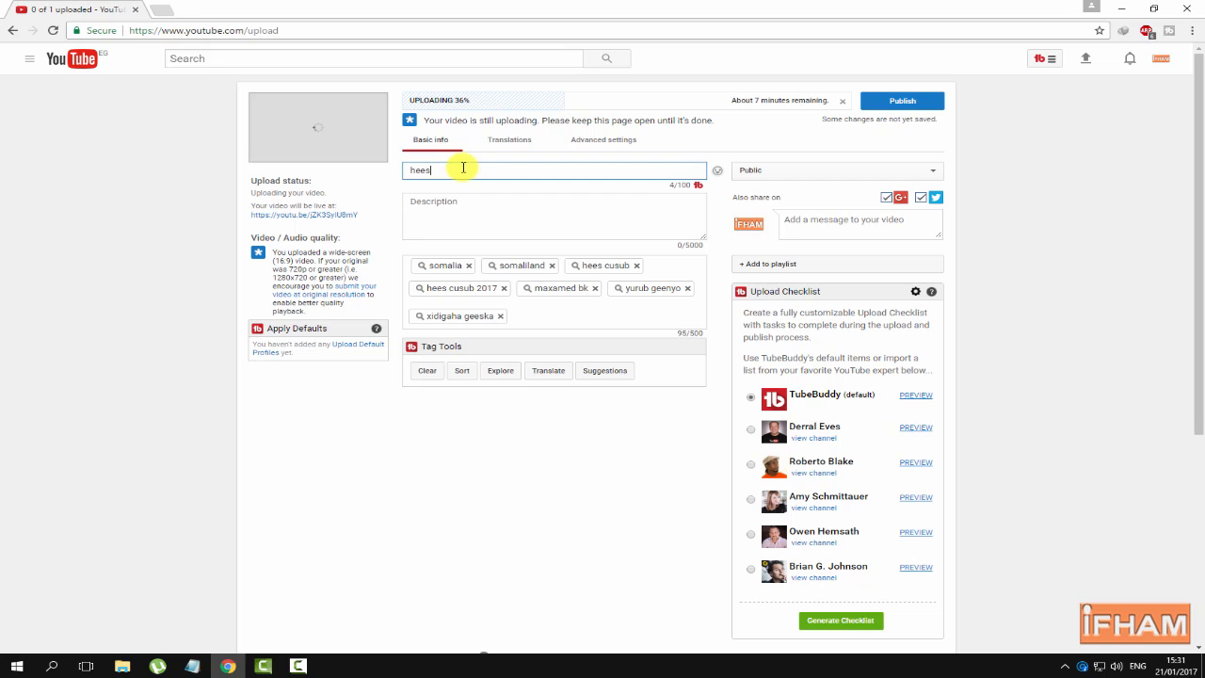
left_click(472, 214)
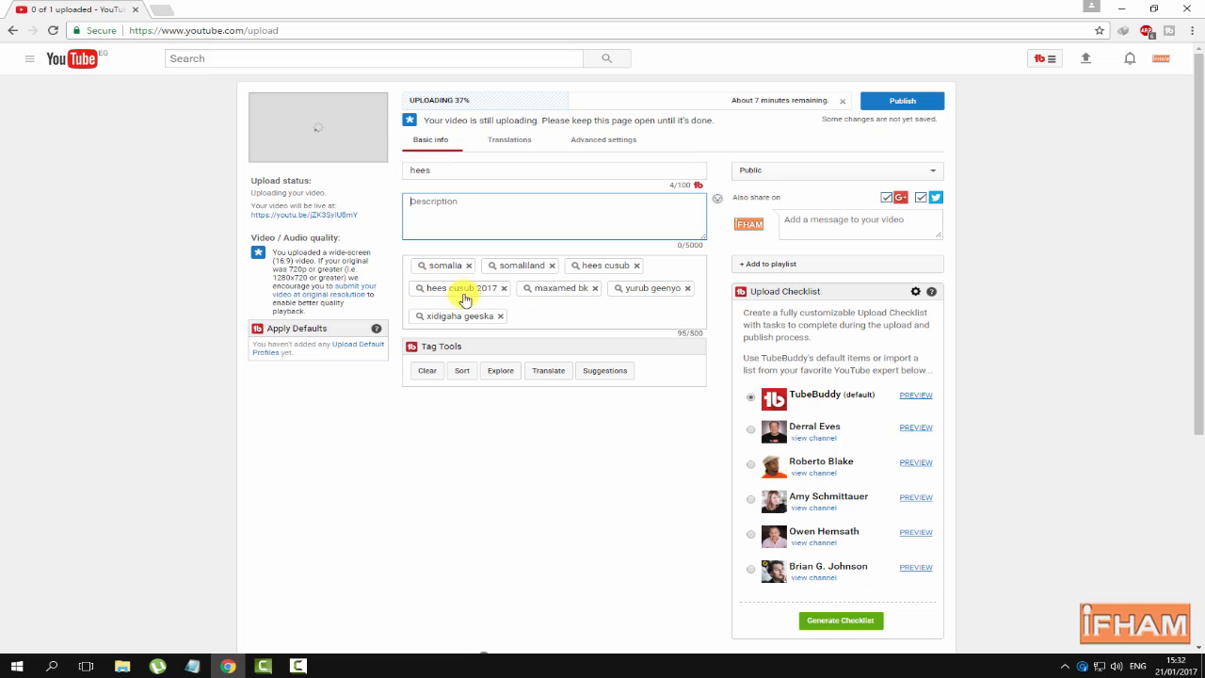
Step: Open the YouTube home page in a new browser tab alongside the upload page and switch to it
left_click(162, 9)
left_click(112, 13)
right_click(87, 57)
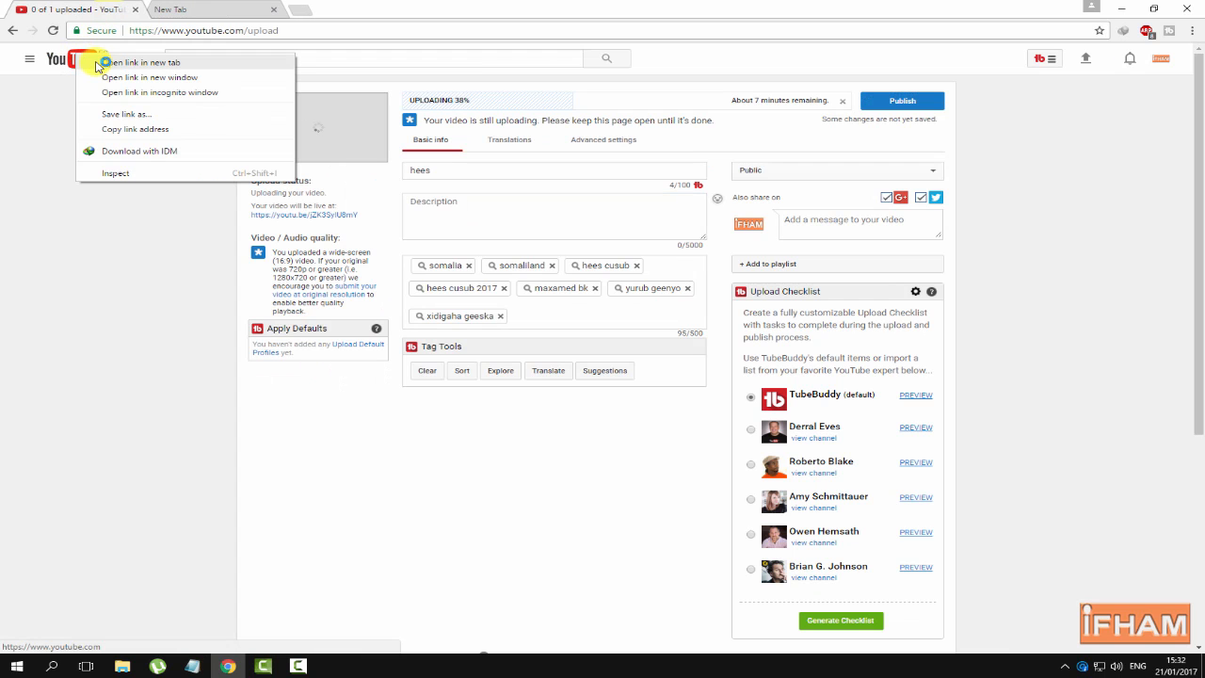
left_click(117, 60)
left_click(411, 9)
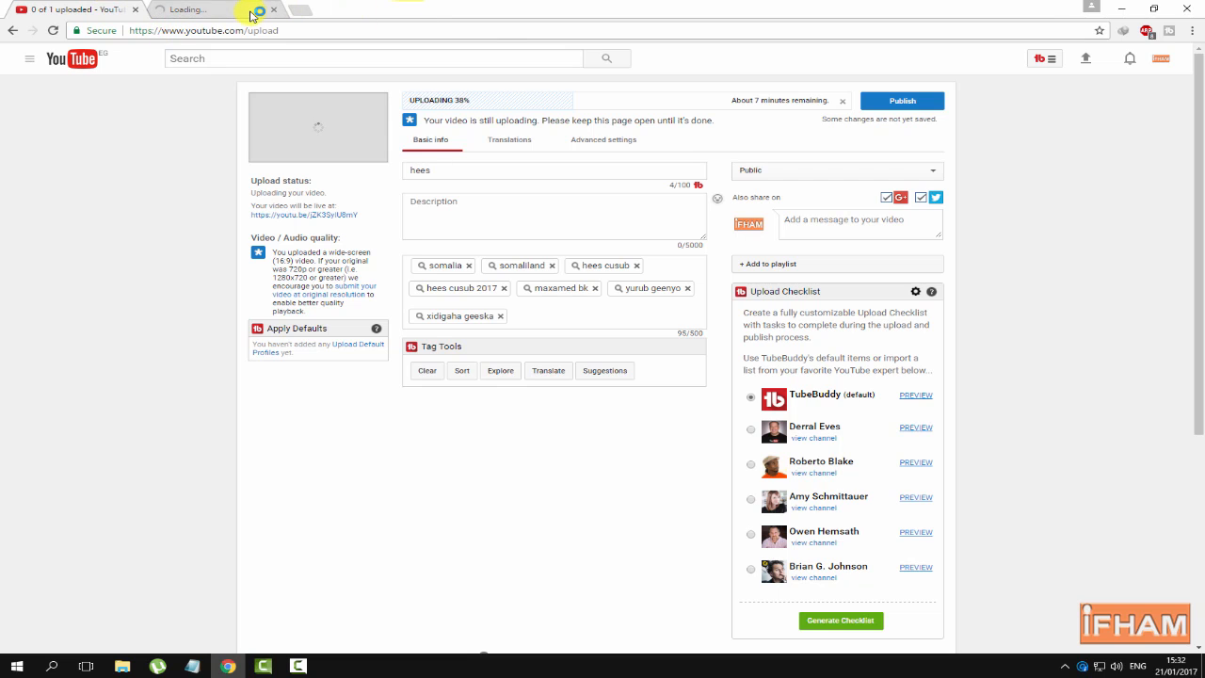
left_click(252, 10)
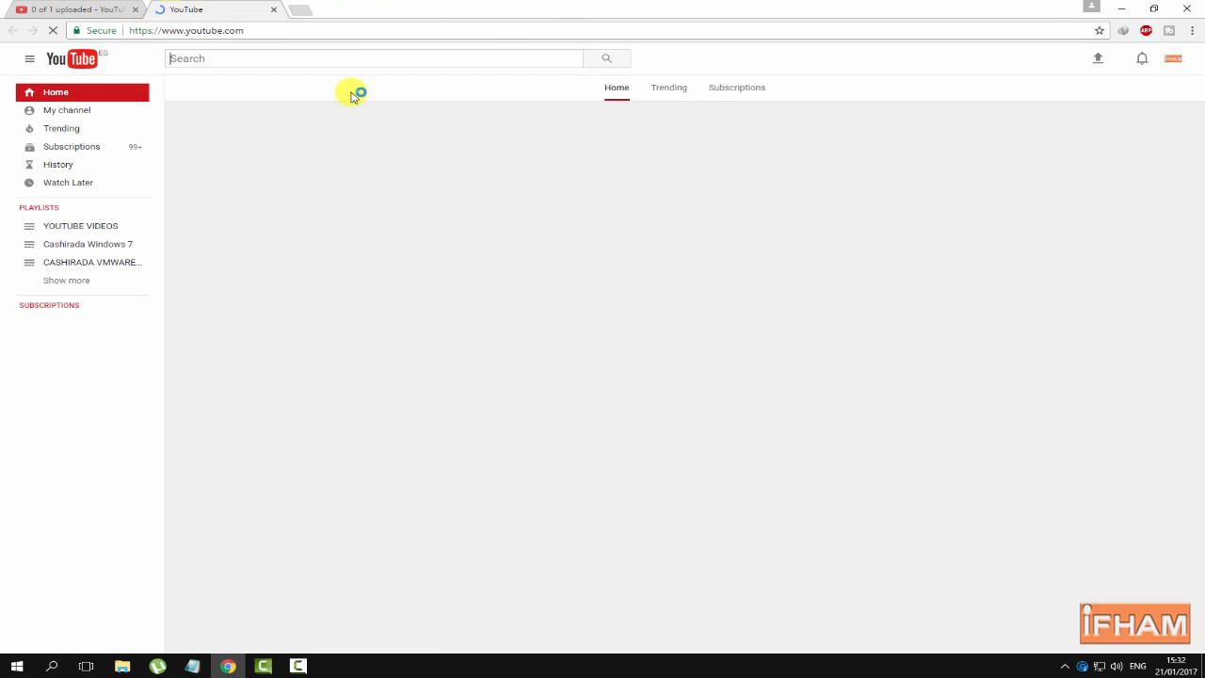
Step: Enter "hees" in the YouTube search on the home page without running it, and return to the video upload page
left_click(409, 71)
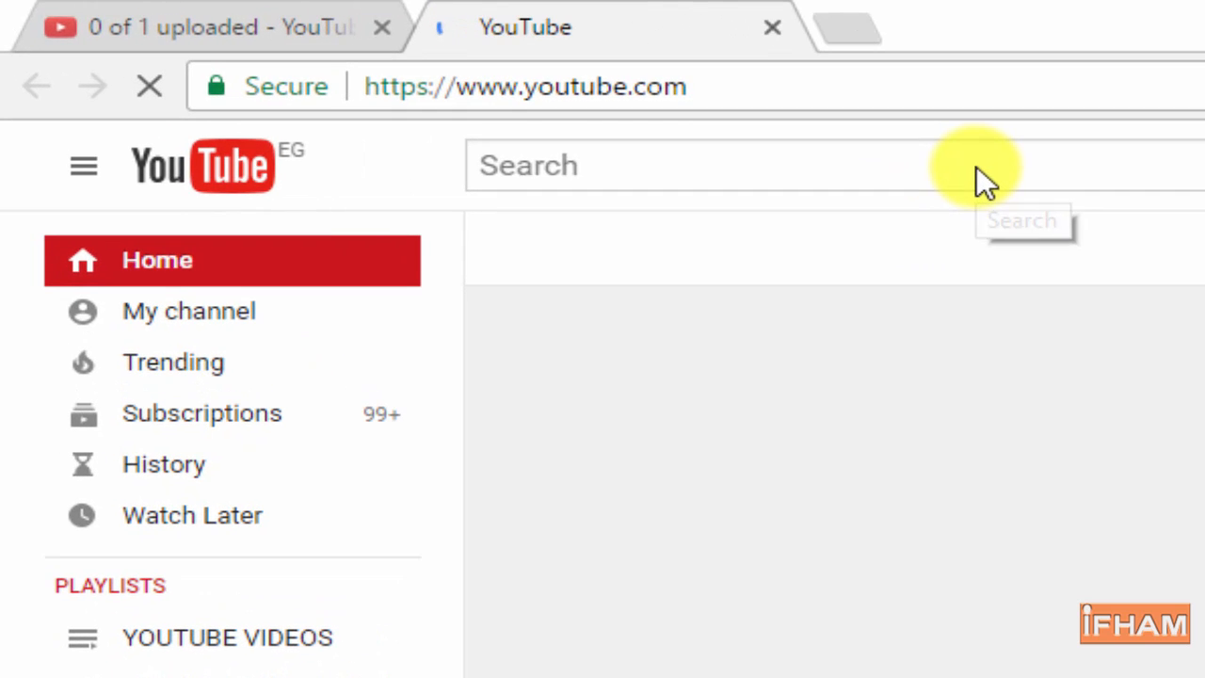
type("hees")
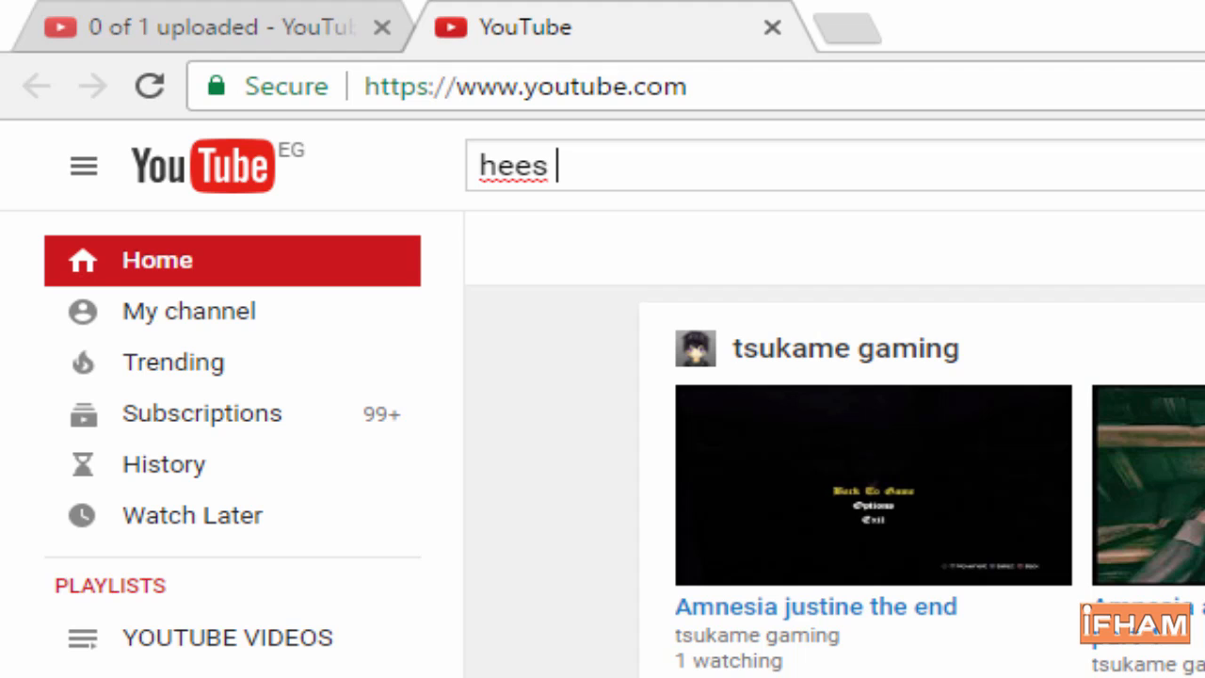
left_click(609, 168)
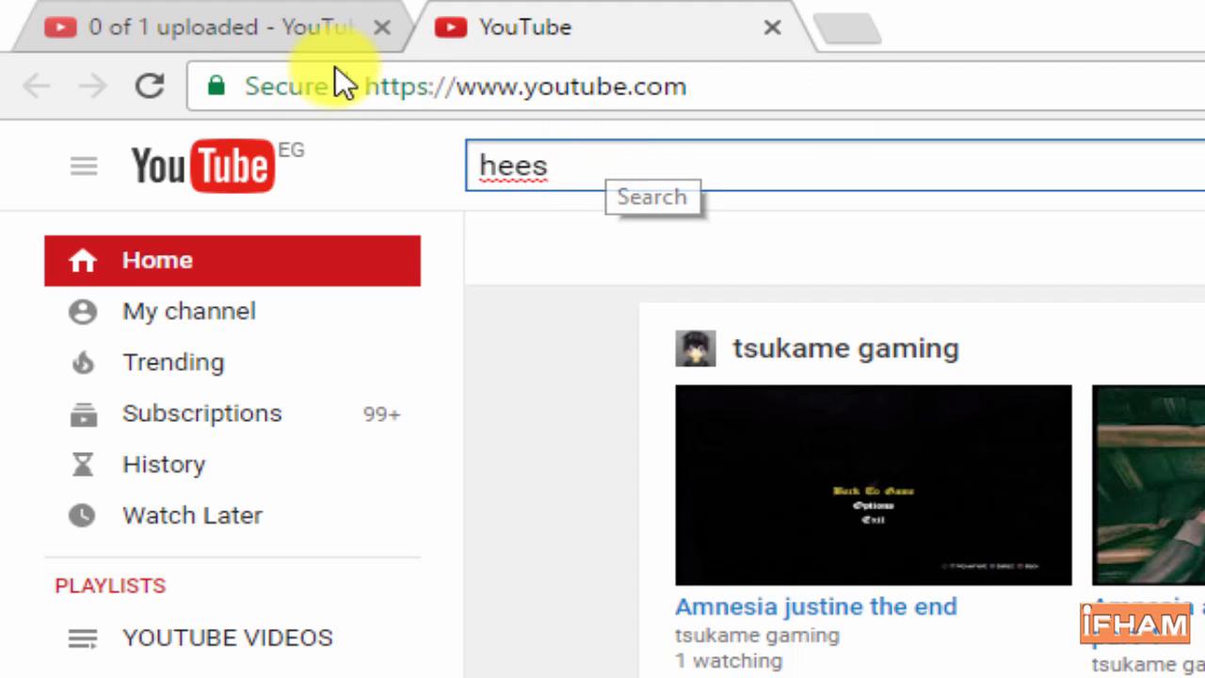
left_click(330, 28)
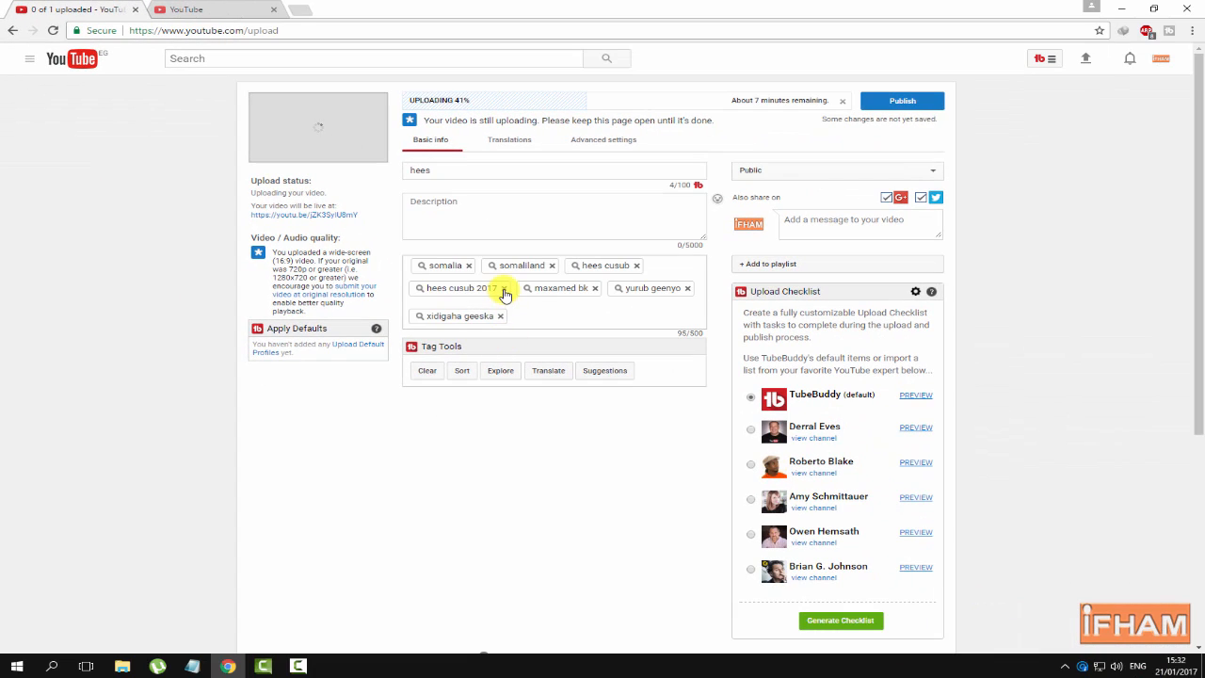
left_click(1122, 9)
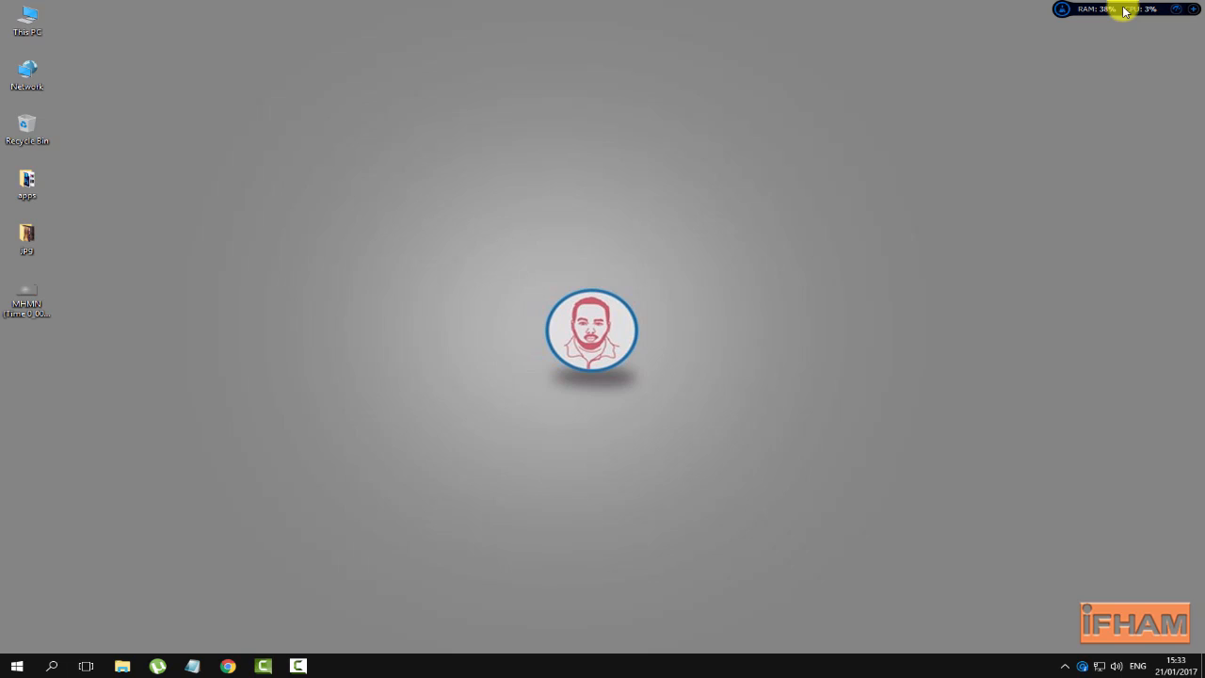
left_click(232, 667)
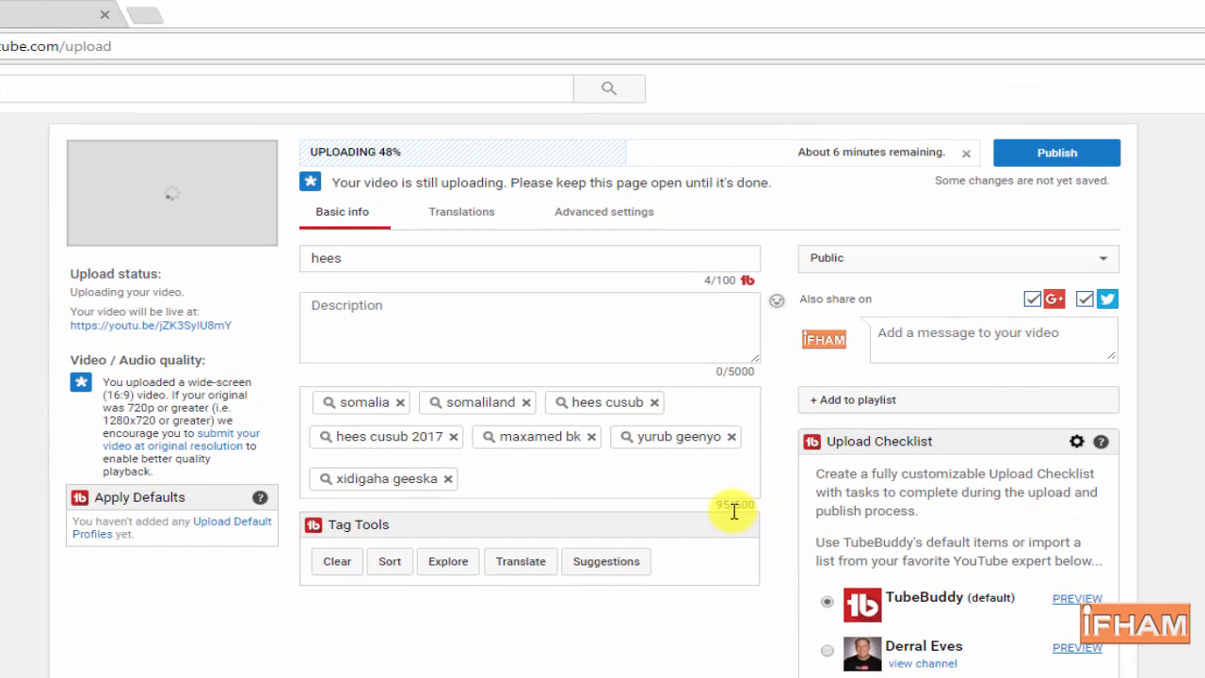
Step: Examine the character counters of the tags, the description and the title on the upload page
left_click_drag(734, 506, 757, 490)
left_click(696, 328)
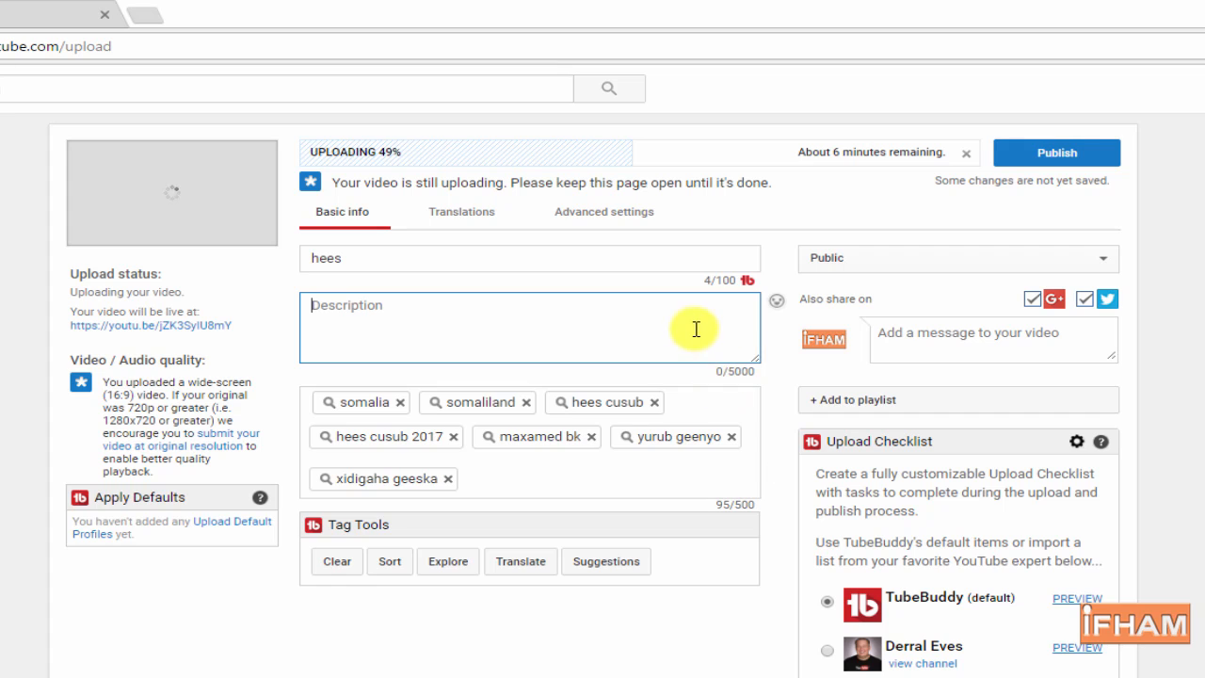
left_click_drag(725, 373, 756, 373)
left_click(641, 318)
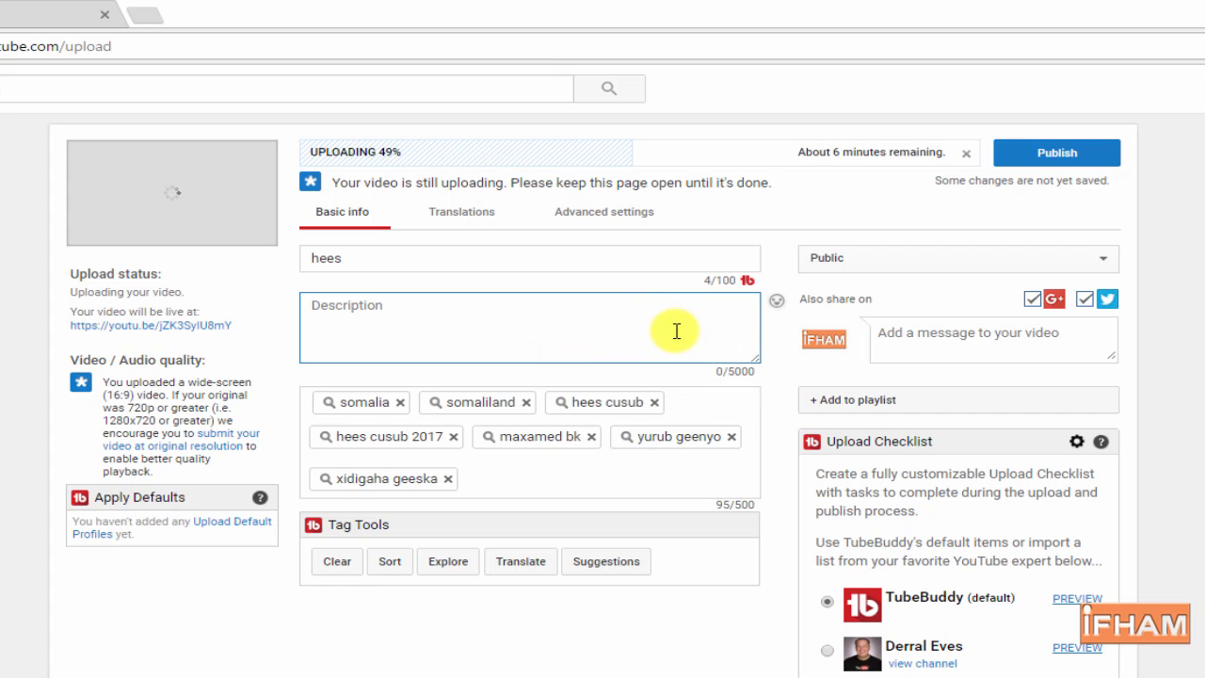
left_click(436, 252)
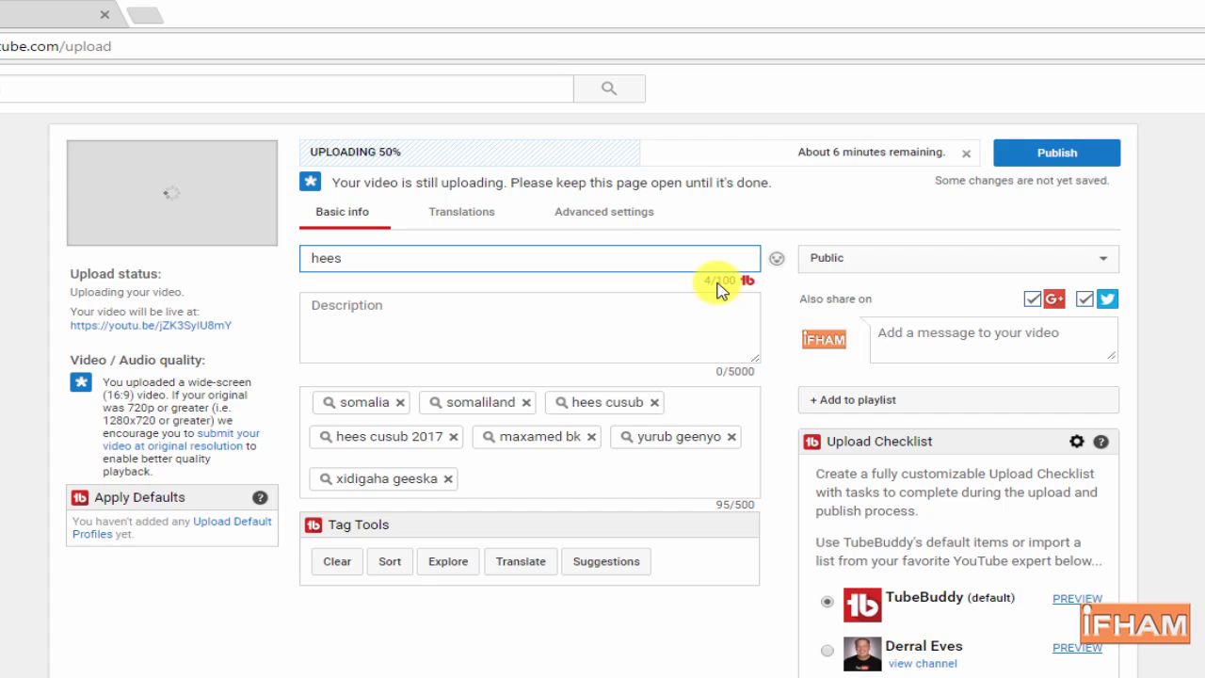
left_click_drag(717, 282, 739, 285)
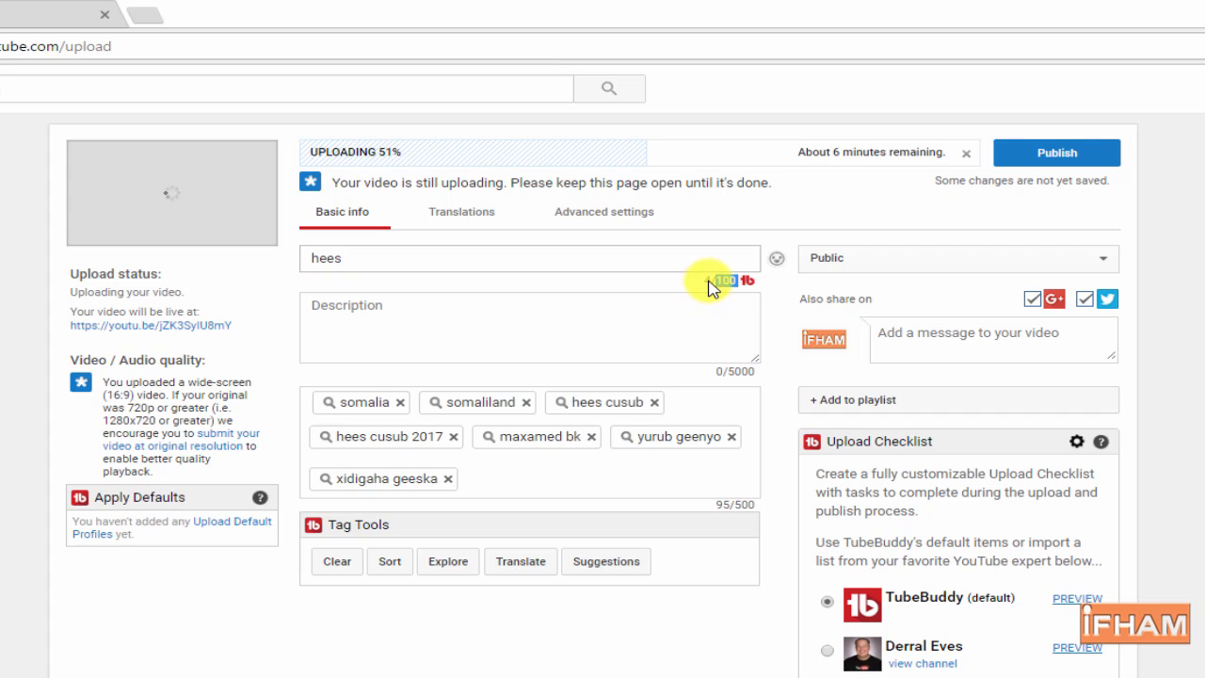
double_click(332, 260)
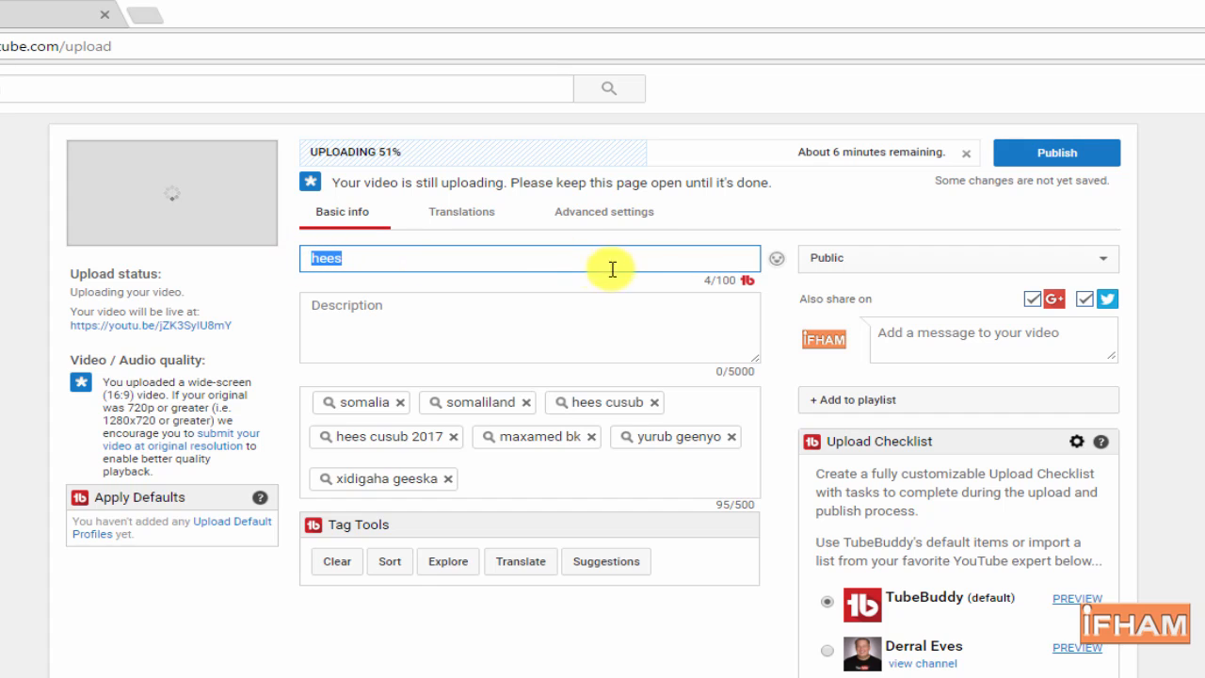
left_click(713, 285)
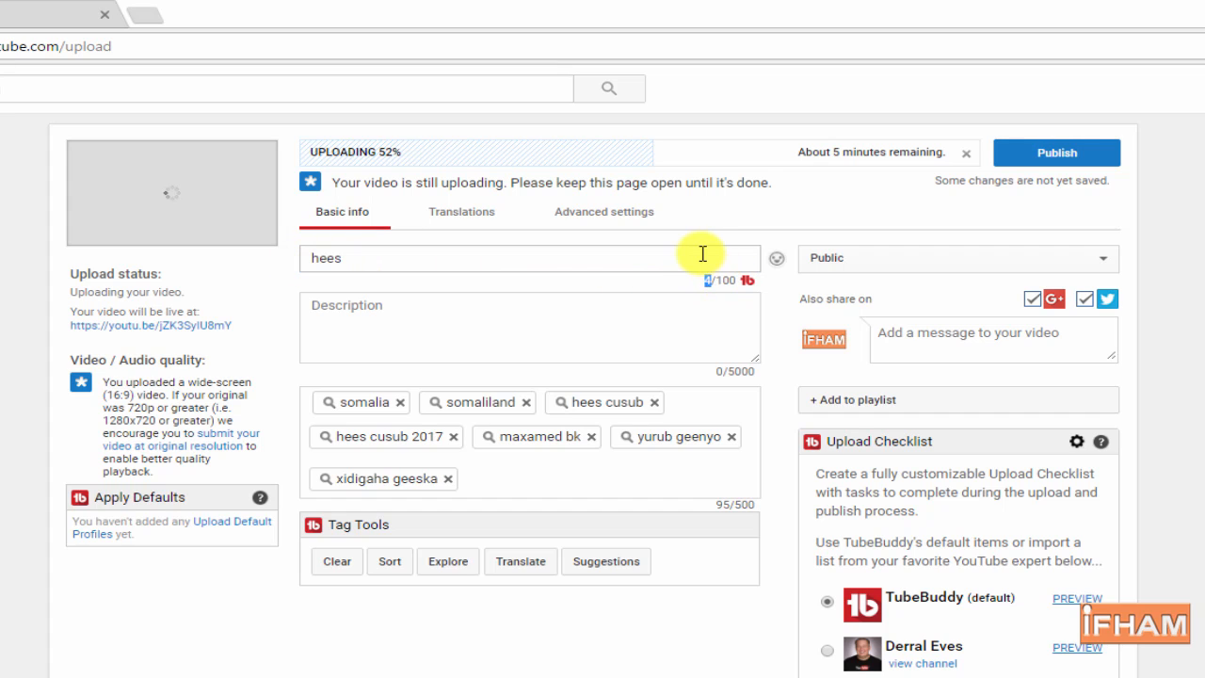
Step: Extend the title "hees" with filler letters past the 100-character limit, delete part of the excess and append JJJJJ
left_click(701, 256)
type("x")
type("xxxxxxxxxxxxxxxxd")
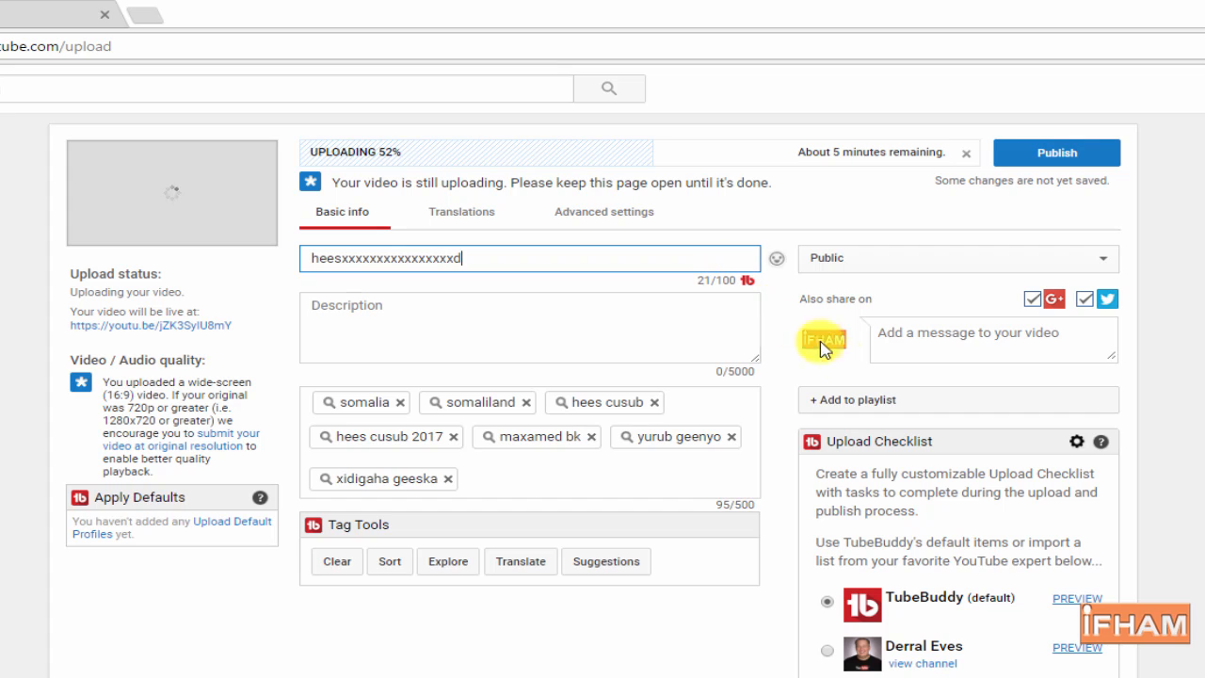
type("dddddddddddAQFADFF")
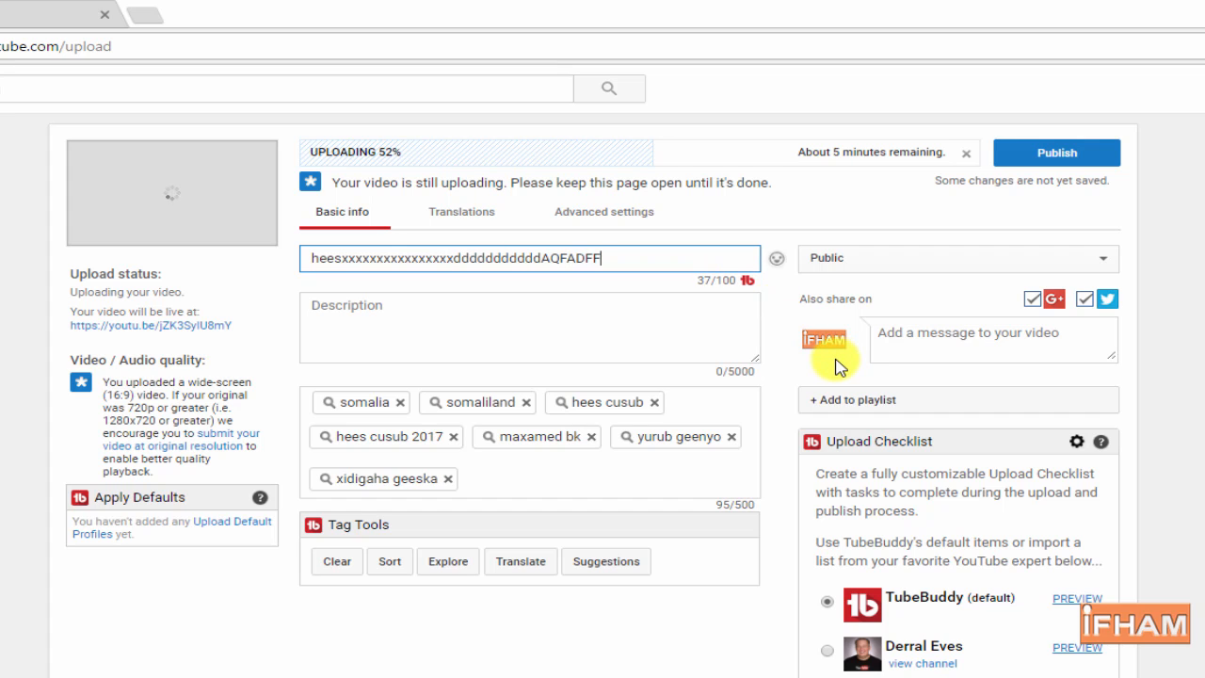
type("FFFFFFFFFFFFFFFFFFFFFFFFFFFFFFFFFFFFFFFFFFFFFFFFFFFFFFFFFFFF")
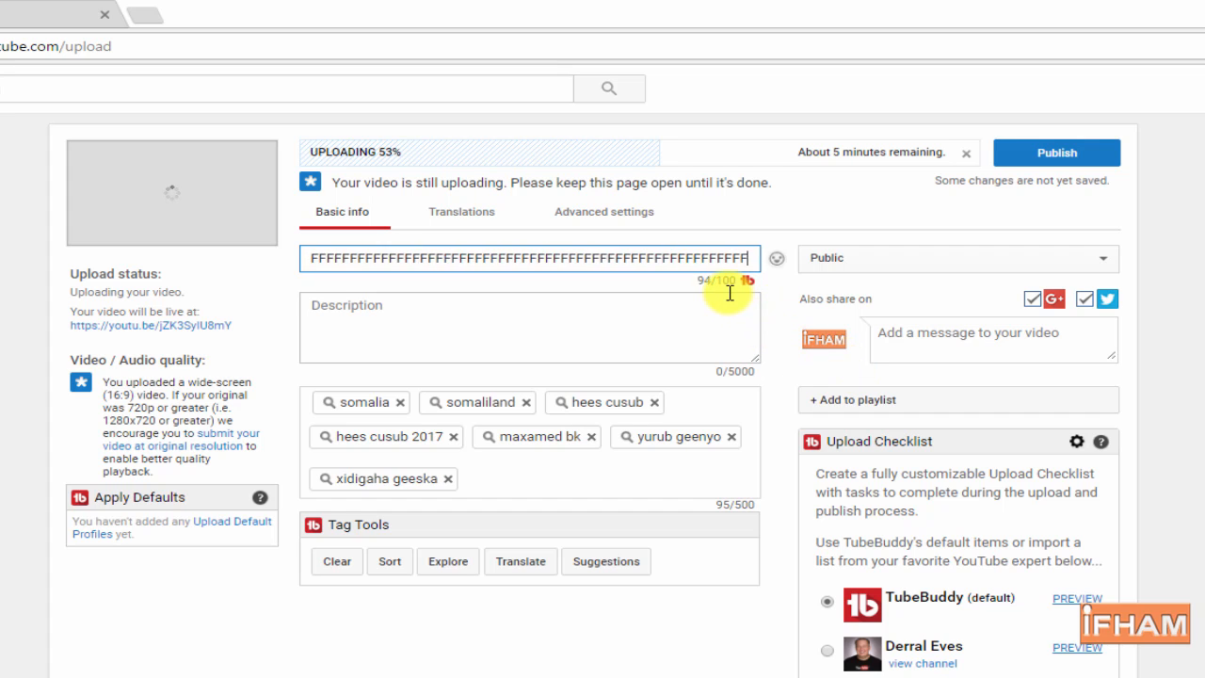
type("FFFFFFFFFFFFFFFFFFFFFFFFFFFFFFFF")
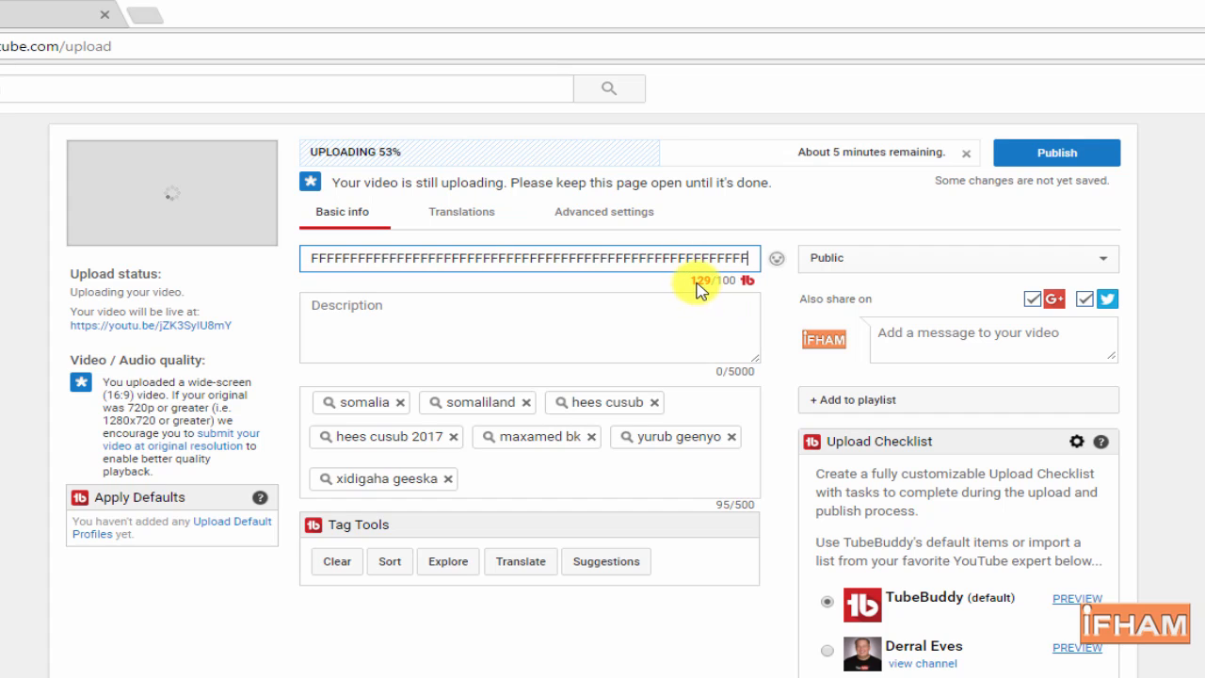
left_click_drag(748, 256, 490, 249)
key("BackSpace")
type("JJJJJ")
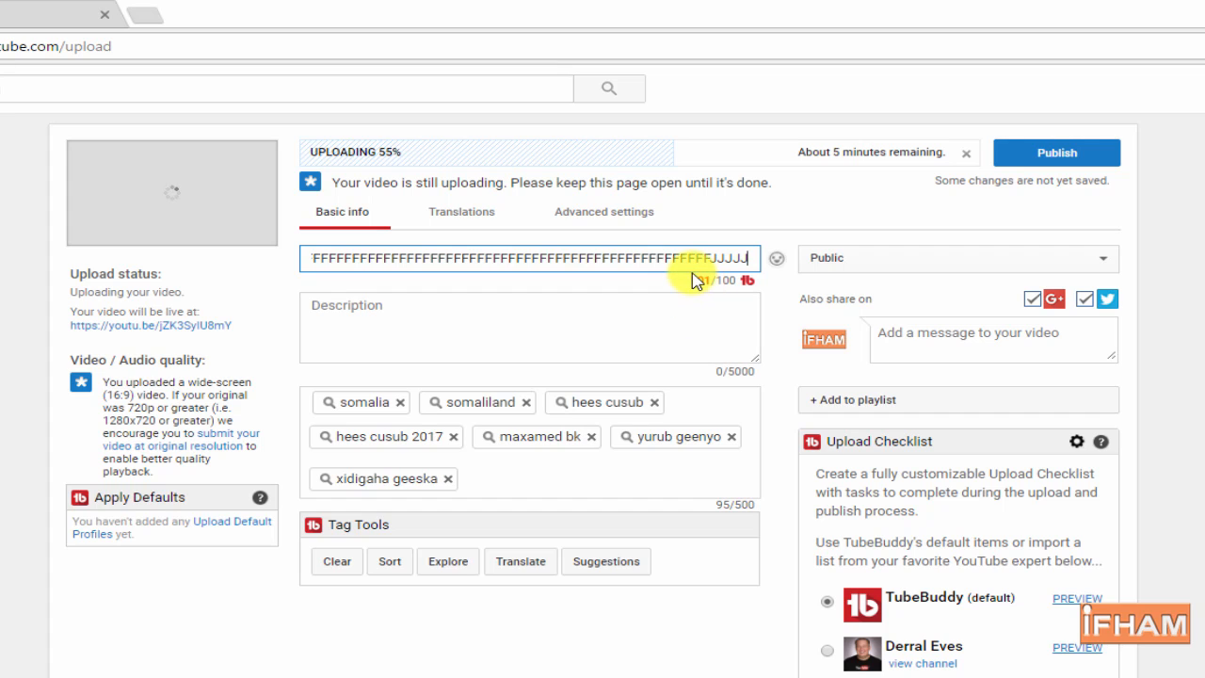
Step: Check the tags' character counter and clear all tags from the video with TubeBuddy's Tag Tools
left_click(718, 504)
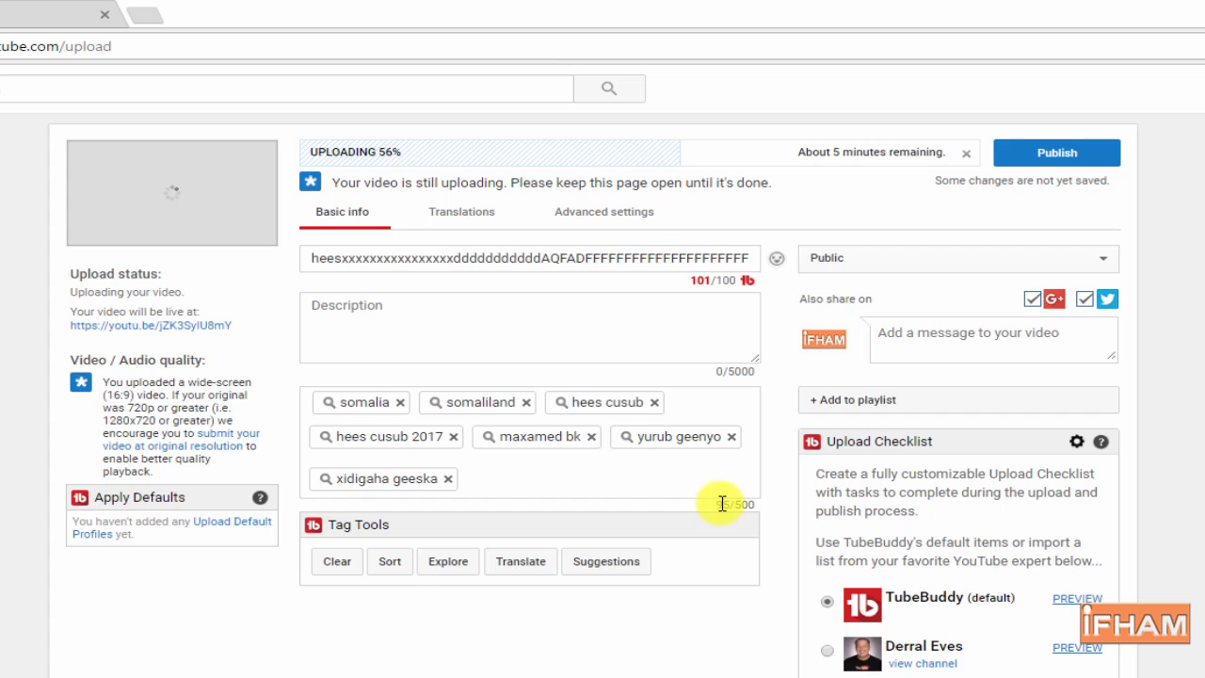
left_click_drag(749, 502, 730, 503)
left_click(706, 505)
left_click(668, 485)
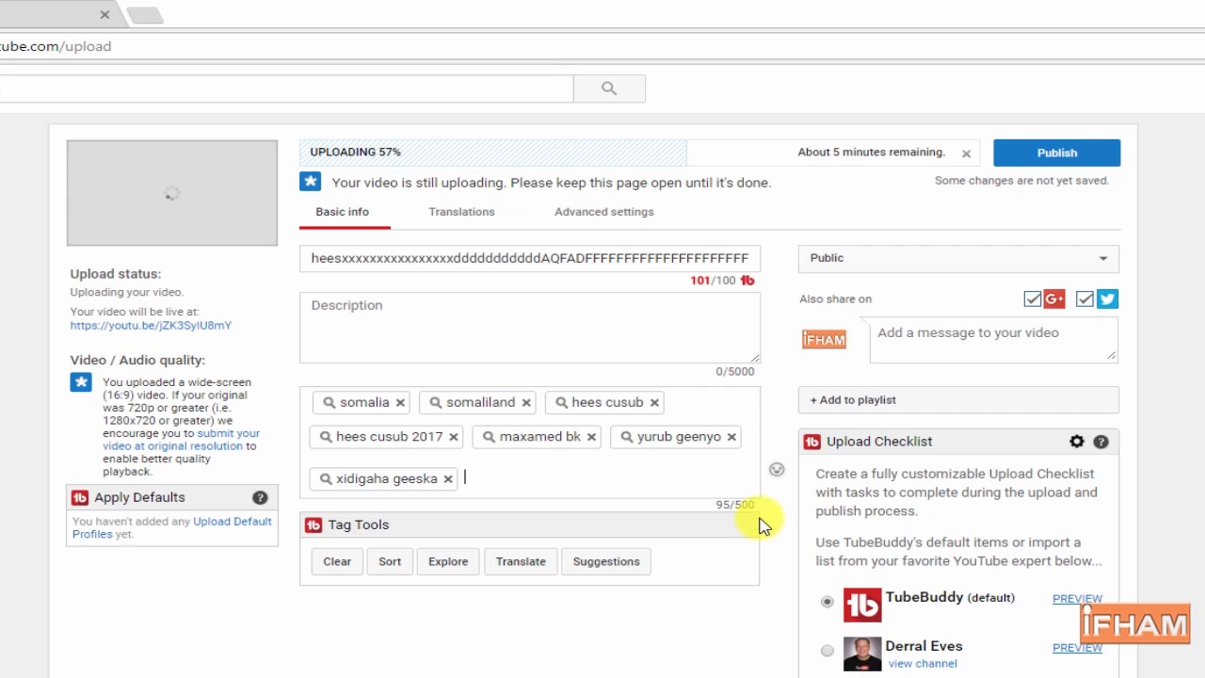
left_click(344, 565)
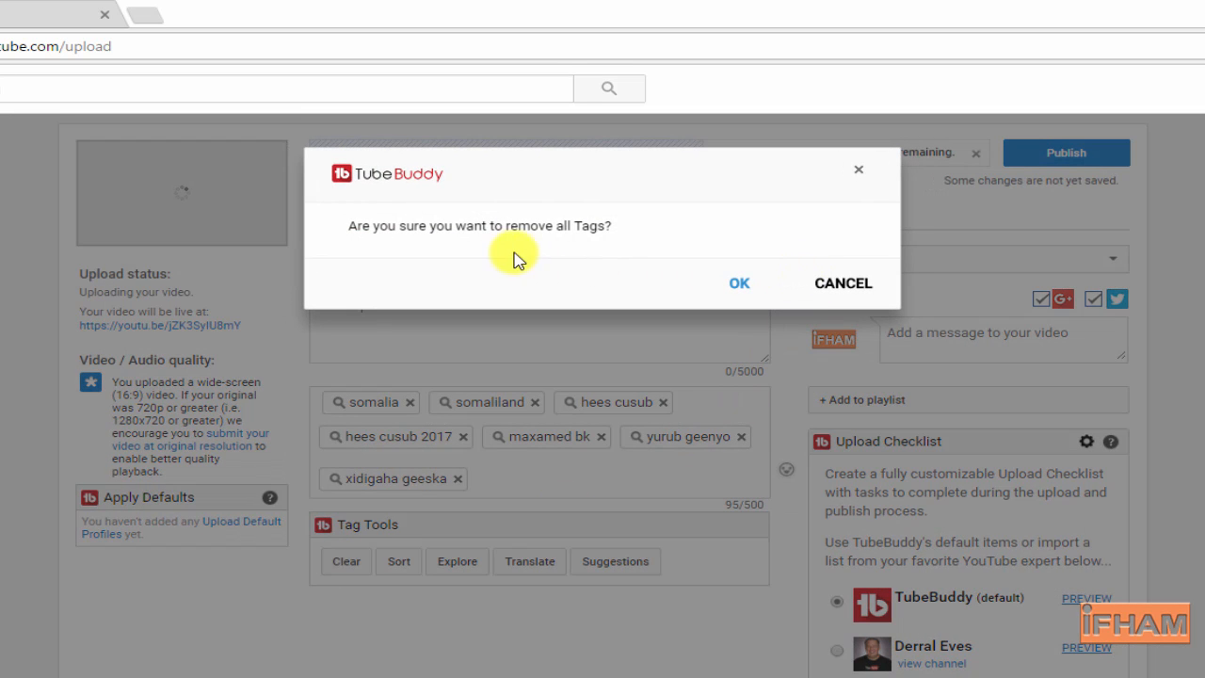
left_click(741, 288)
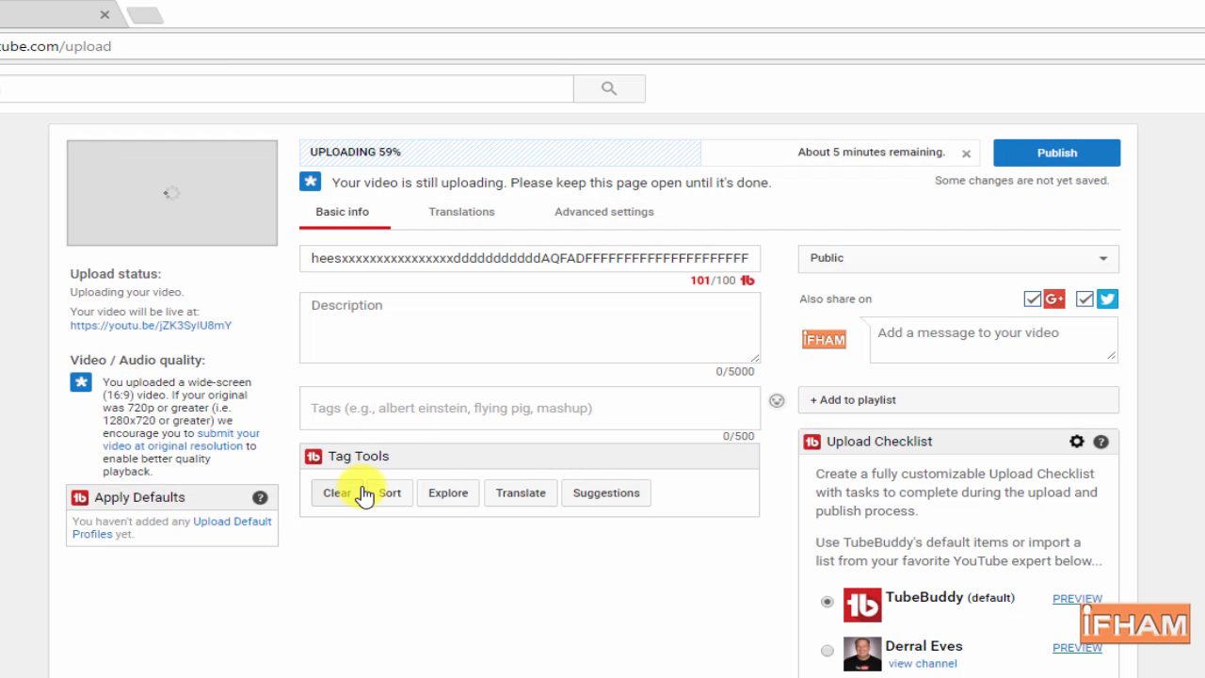